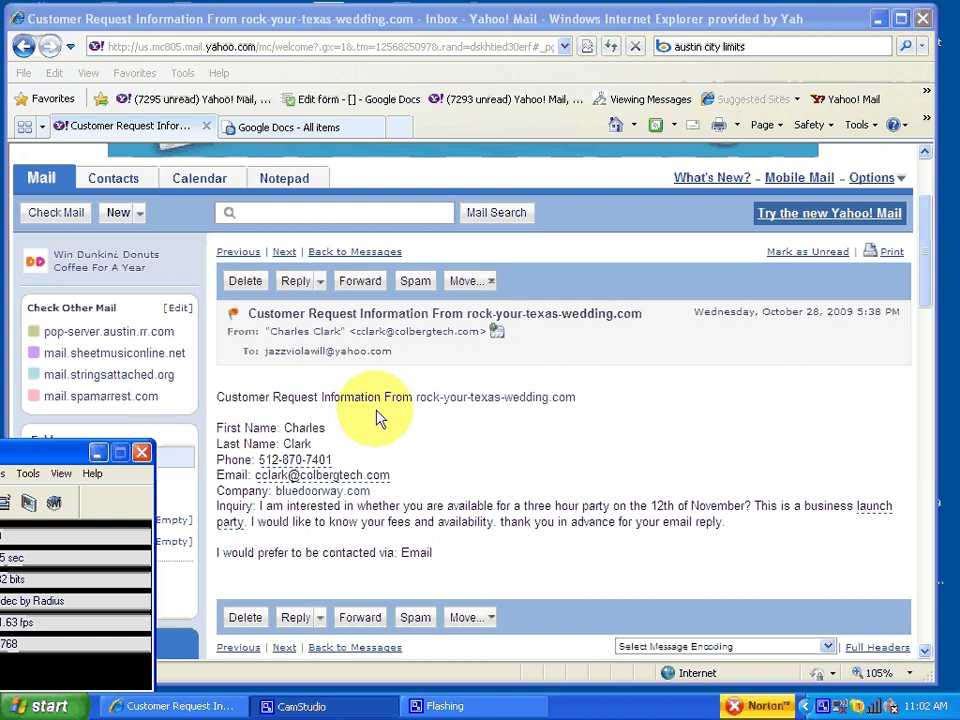
# Step: Load google.com/calendar in the second browser tab in place of Google Docs
pyautogui.scroll(-3, 360, 426)
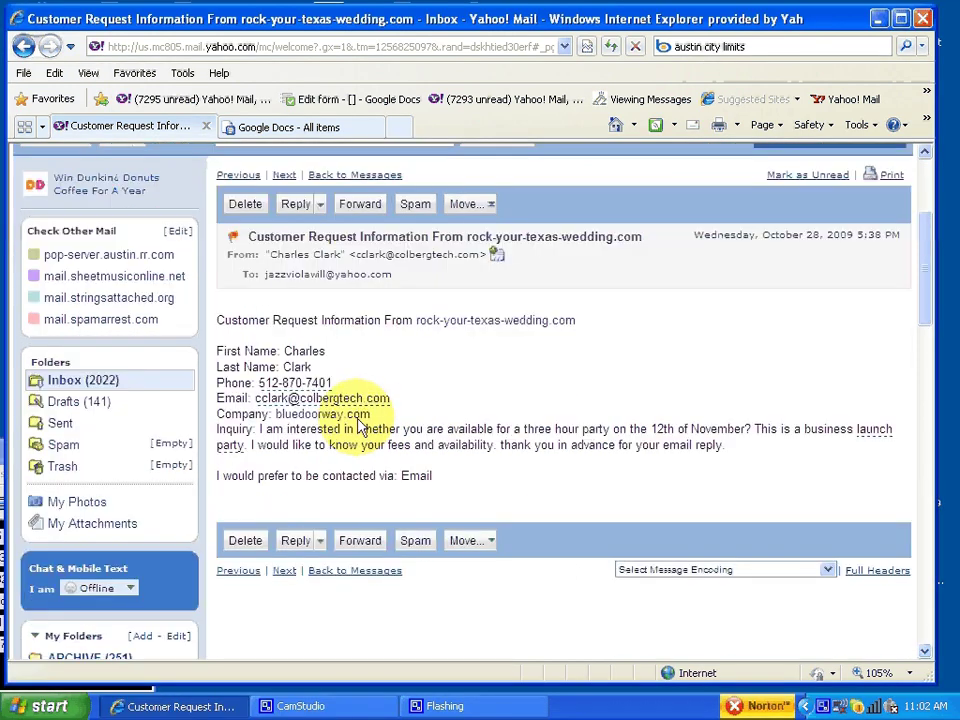
pyautogui.click(285, 128)
pyautogui.click(293, 47)
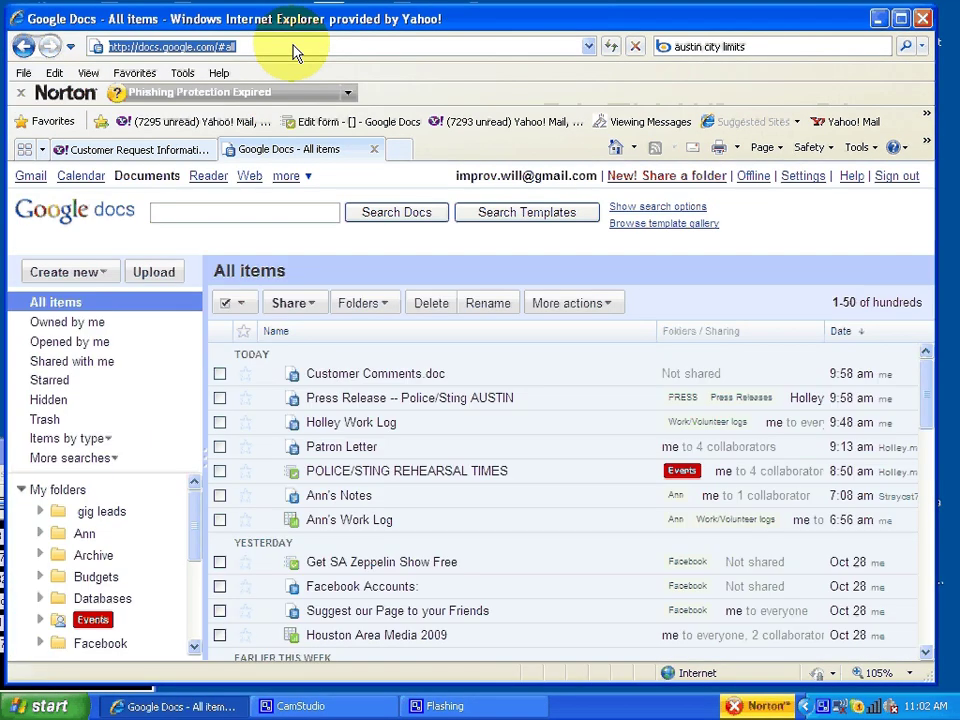
pyautogui.write('google')
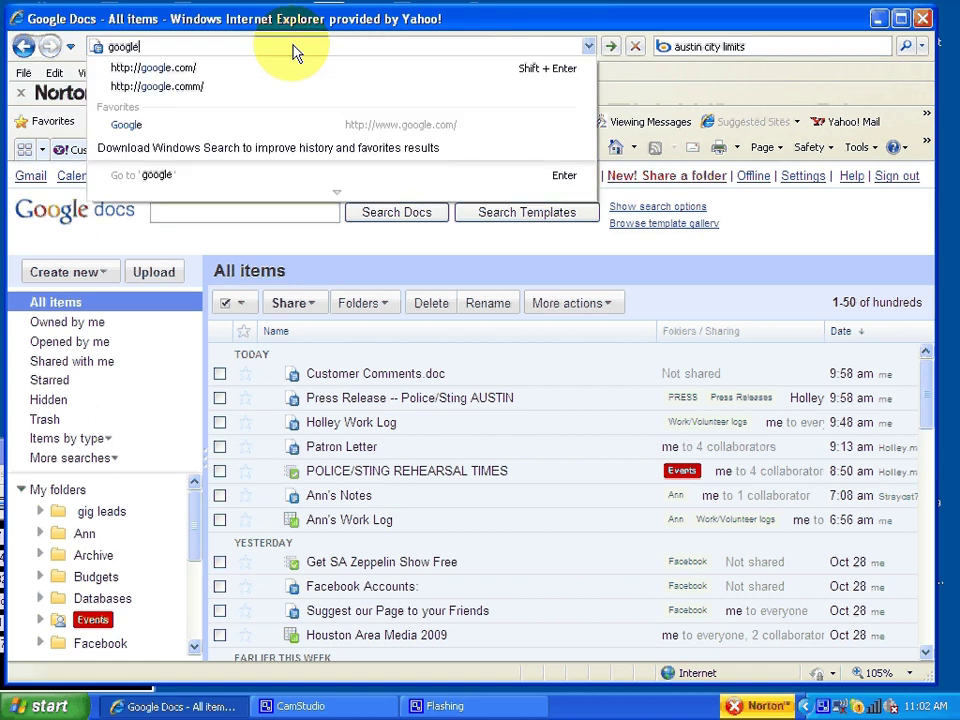
pyautogui.write('.com/cal')
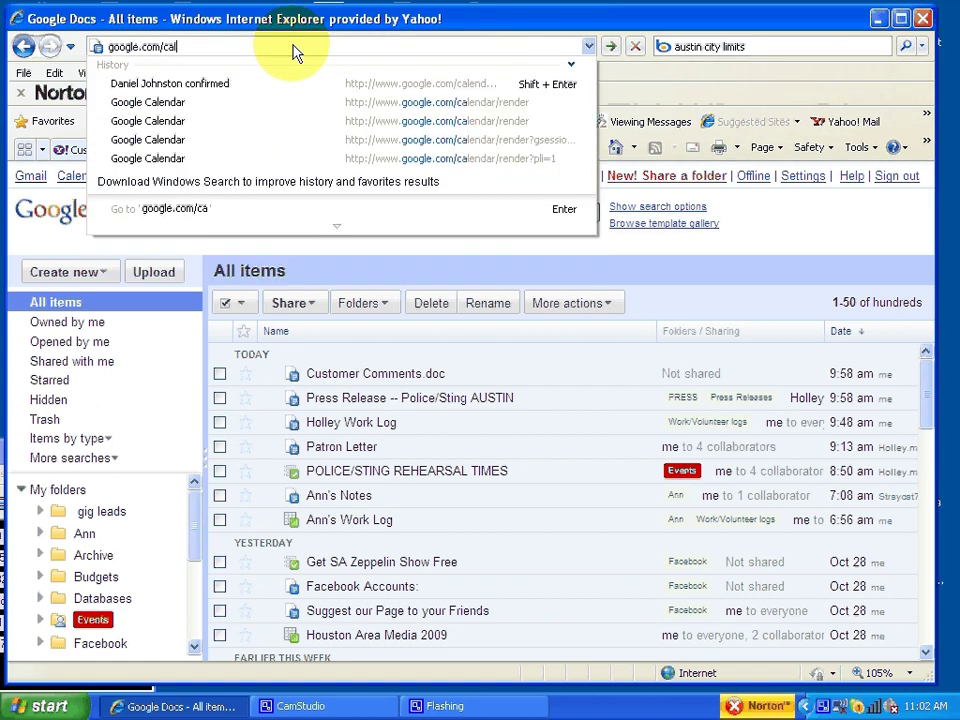
pyautogui.write('endar')
pyautogui.press('Return')
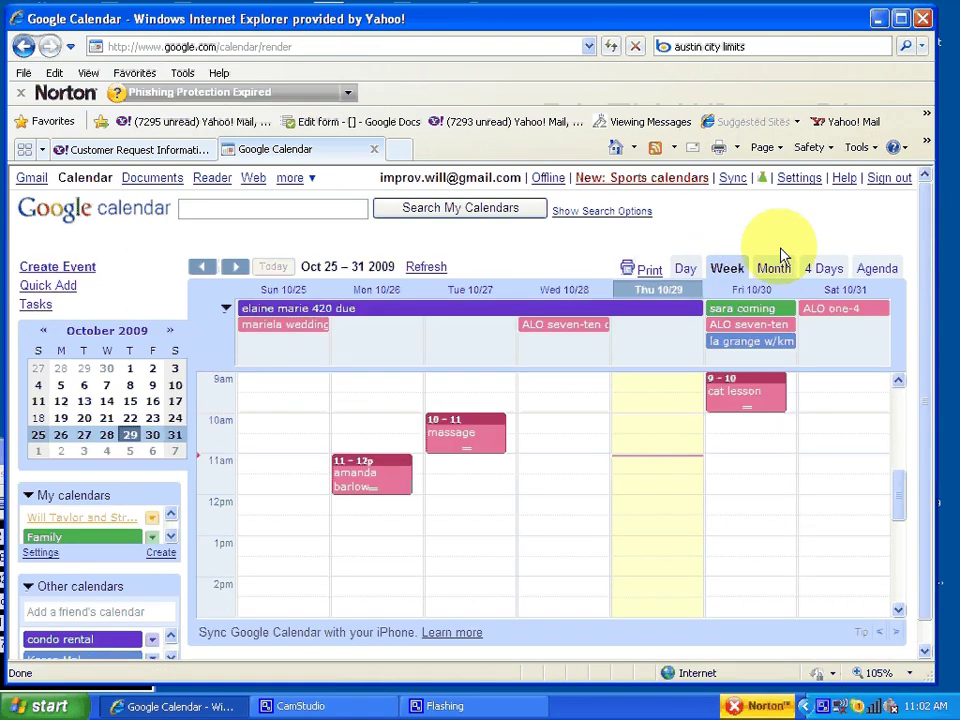
# Step: Switch to Month view, advance to November 2009, and start a new event on Thursday, November 12
pyautogui.click(774, 270)
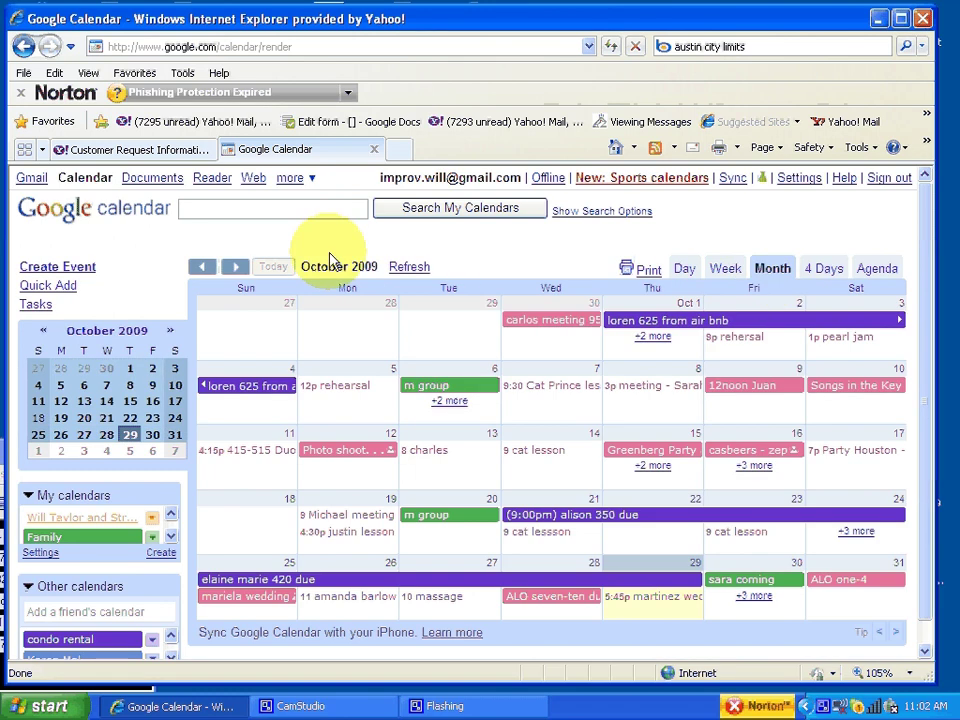
pyautogui.click(110, 149)
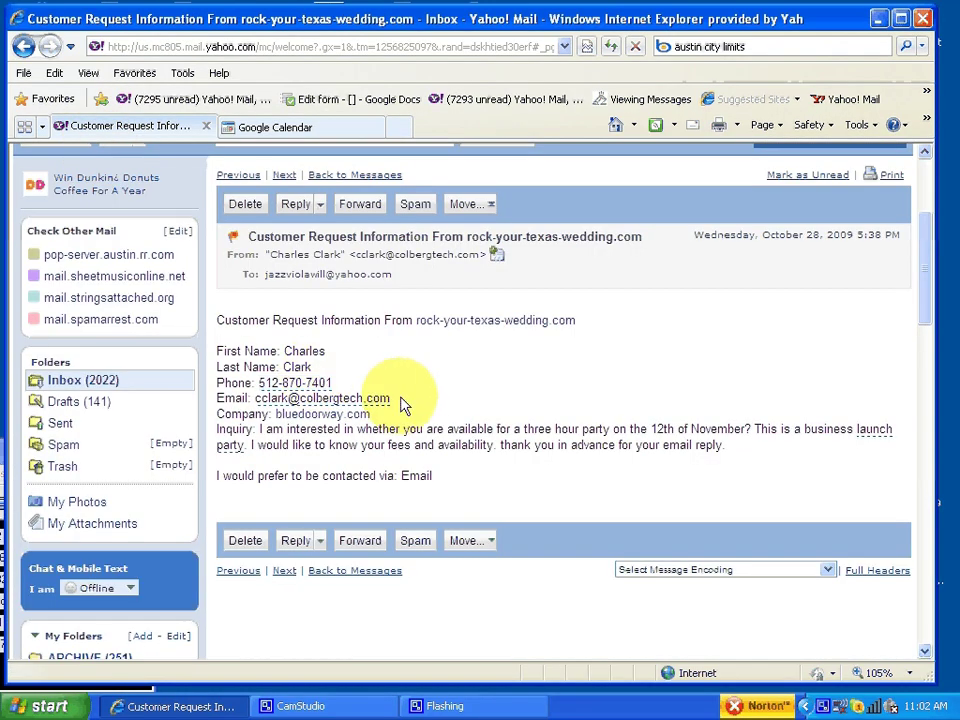
pyautogui.click(290, 128)
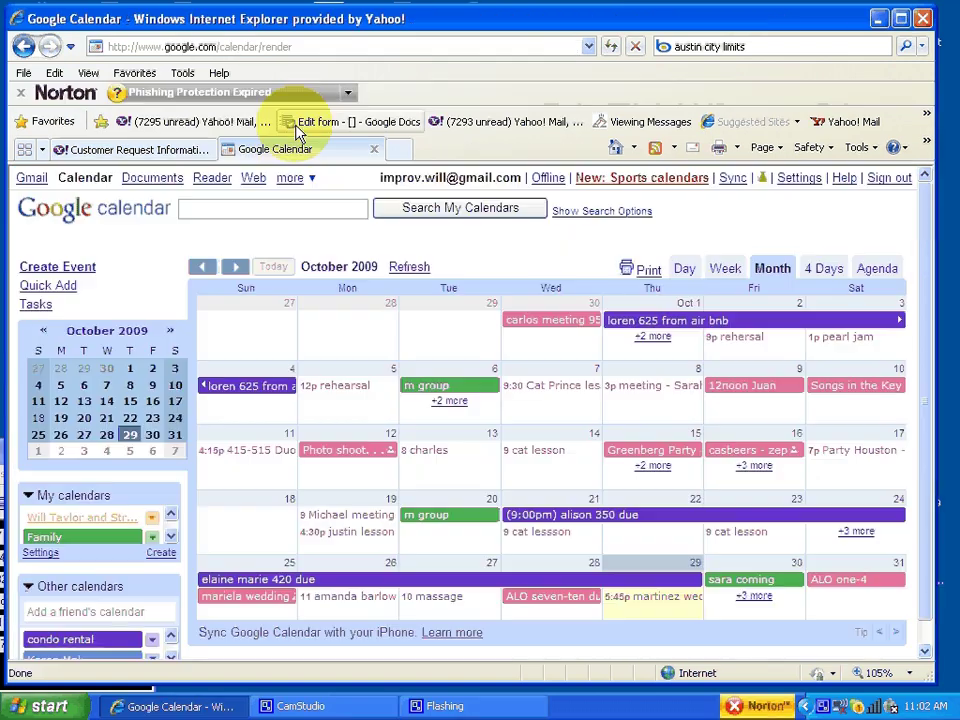
pyautogui.click(236, 270)
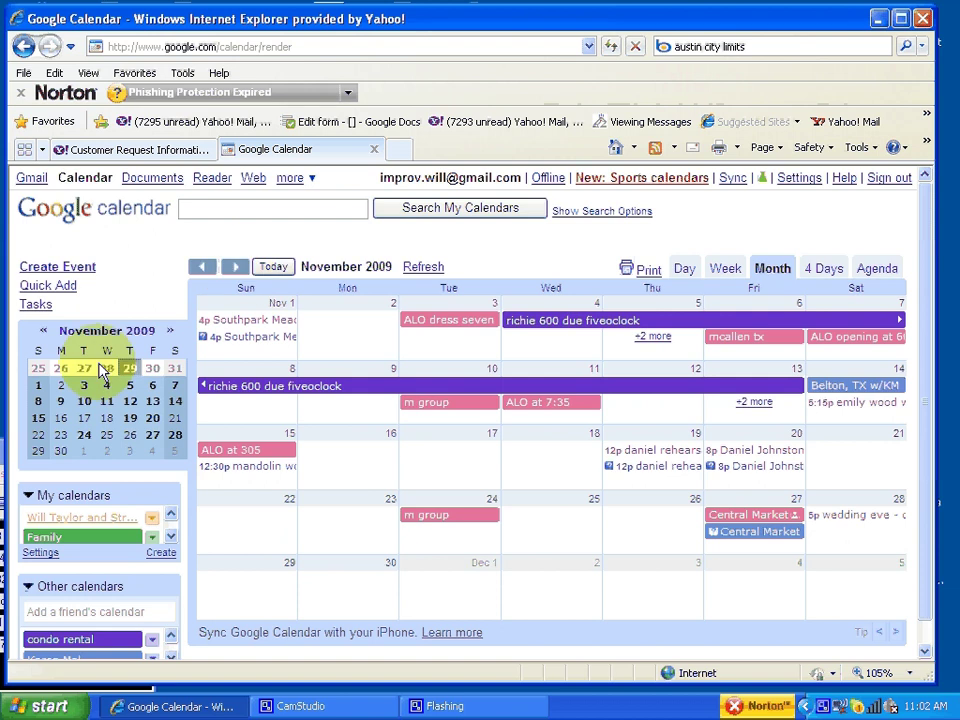
pyautogui.click(656, 413)
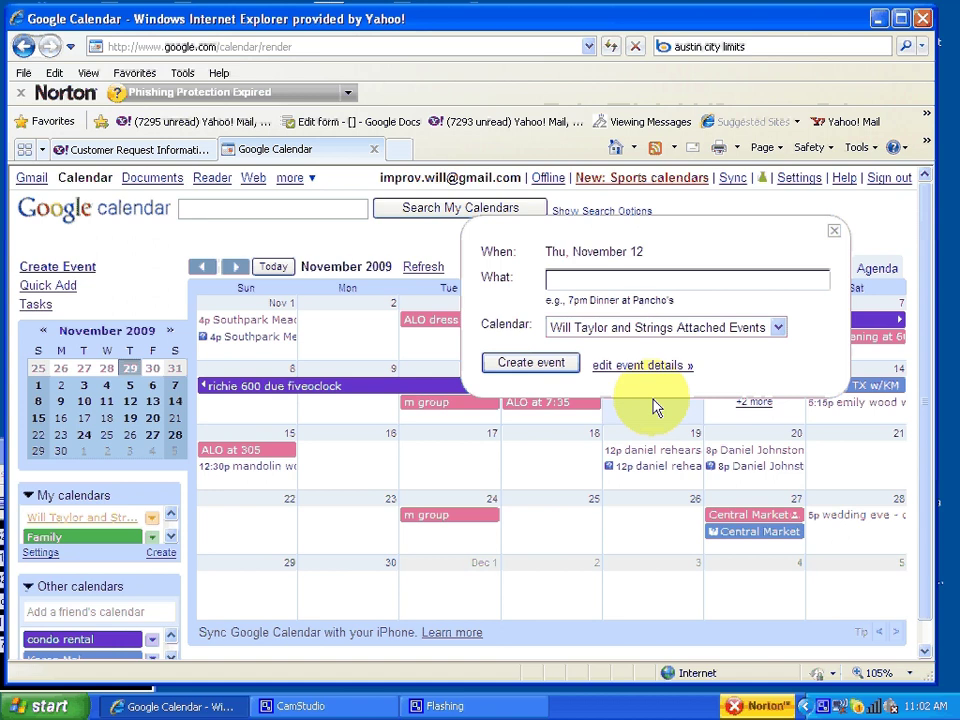
# Step: Enter 'Party 7-10pm' on Nov 12, assign it to the performance calendar, and open full details
pyautogui.write('Party 7-10pm')
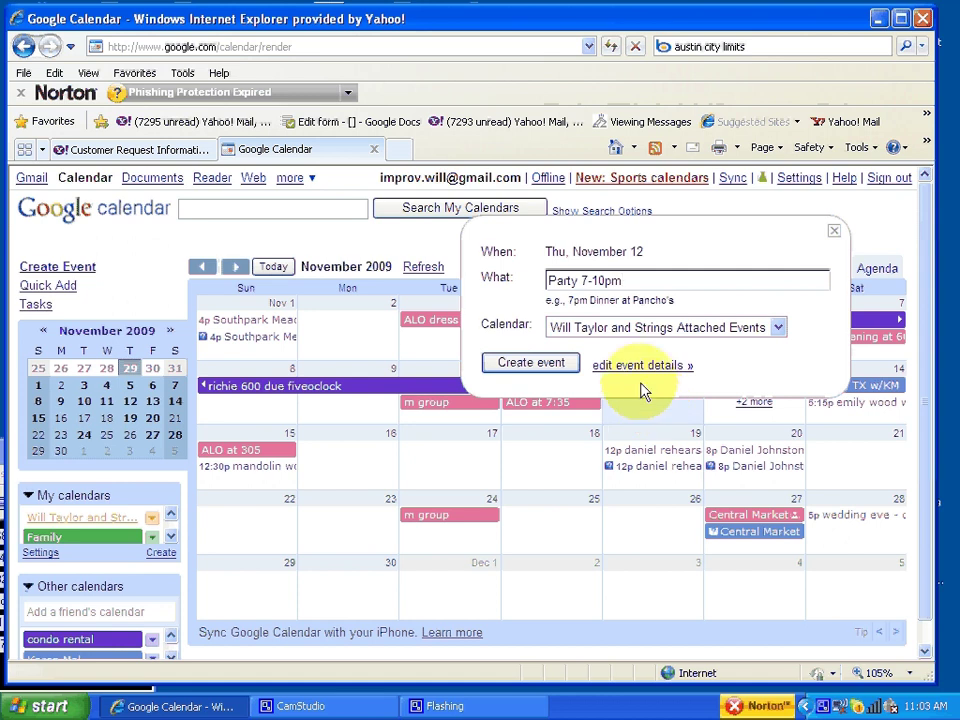
pyautogui.click(617, 337)
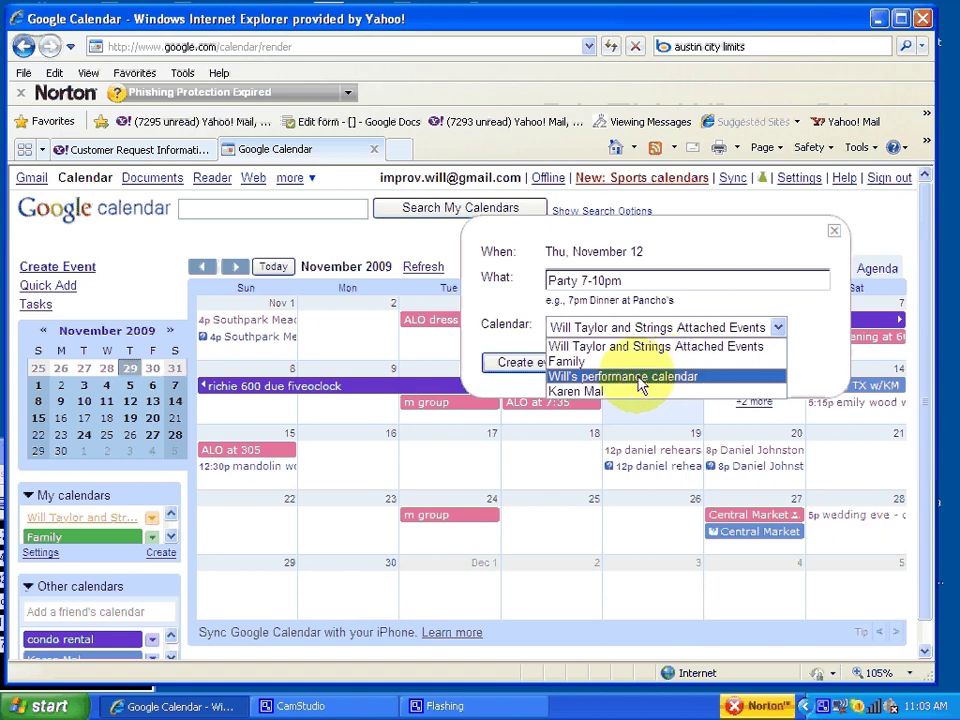
pyautogui.click(586, 378)
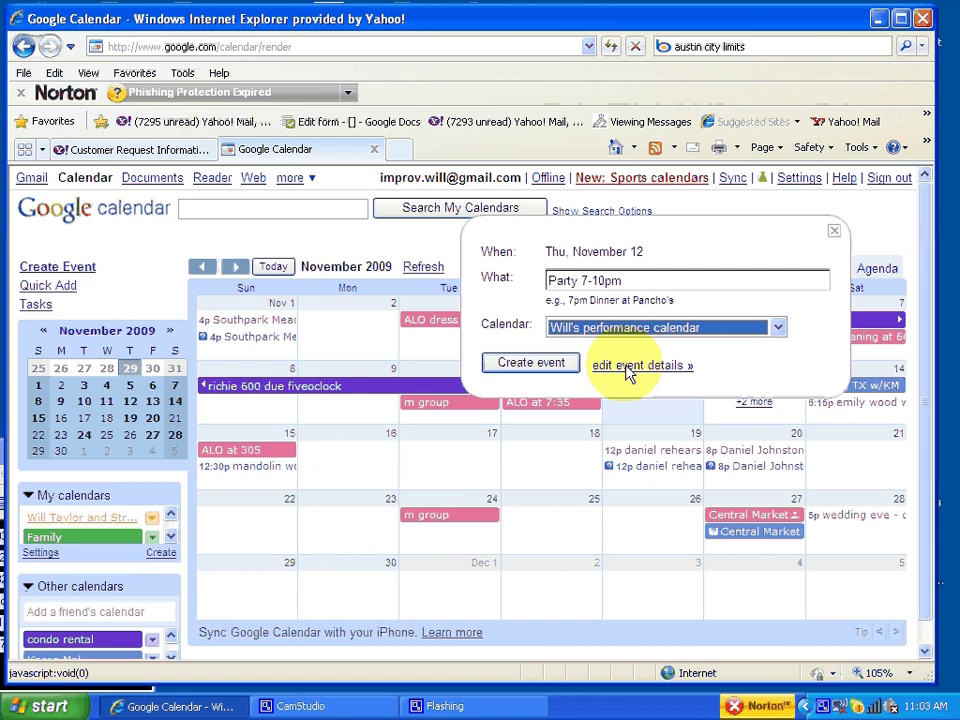
pyautogui.click(627, 366)
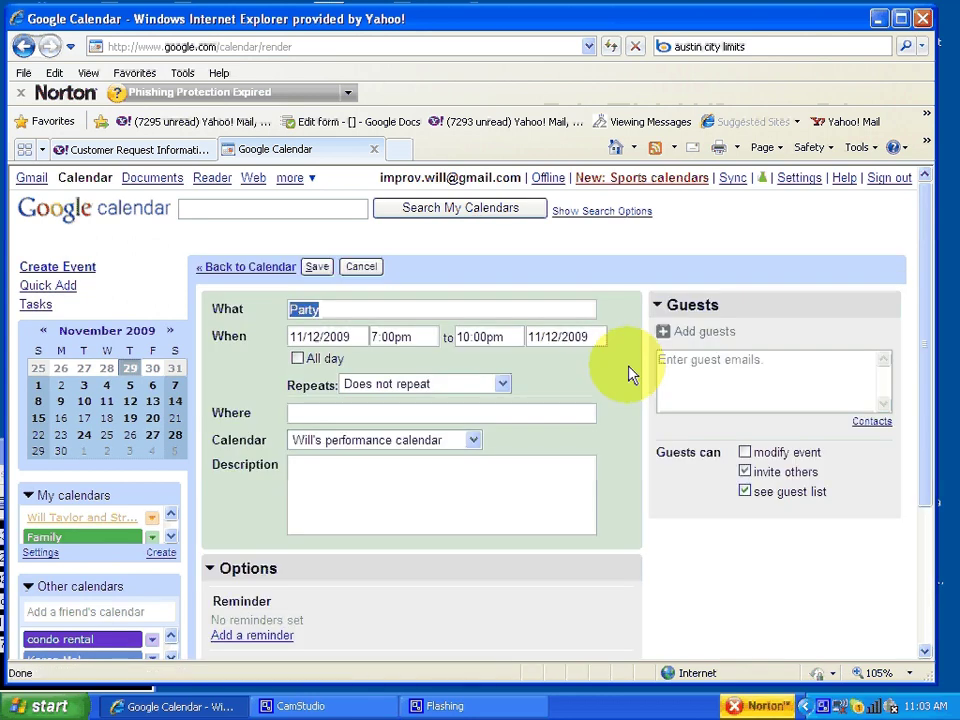
# Step: Set Where to 'shoreline grill austin texas' and Description to 'waiting for client to confirm details'
pyautogui.click(435, 521)
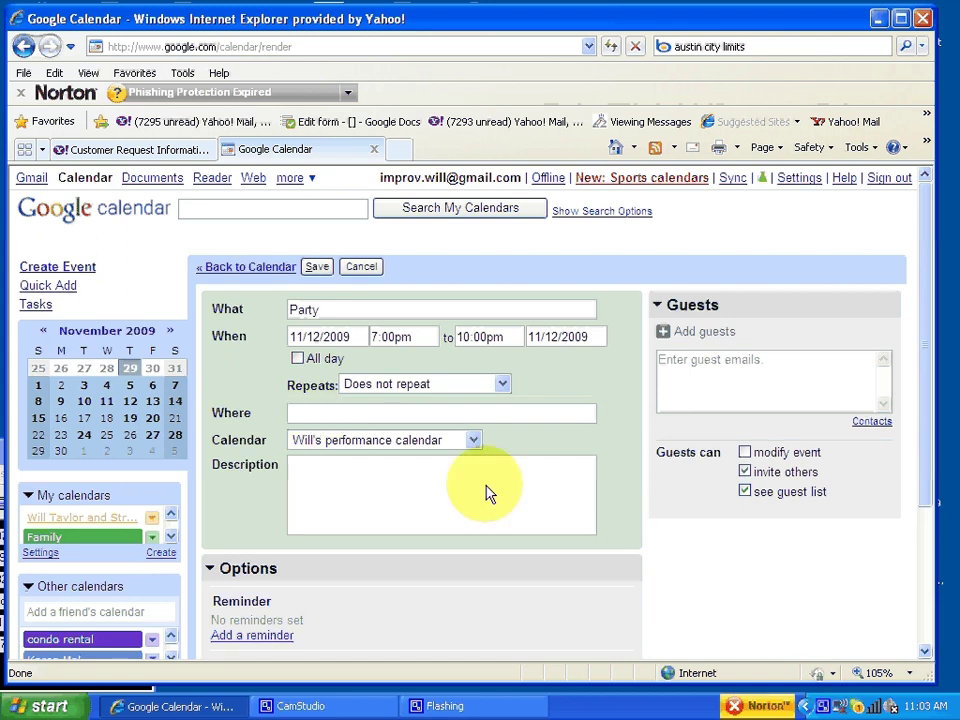
pyautogui.write('shoreline grill')
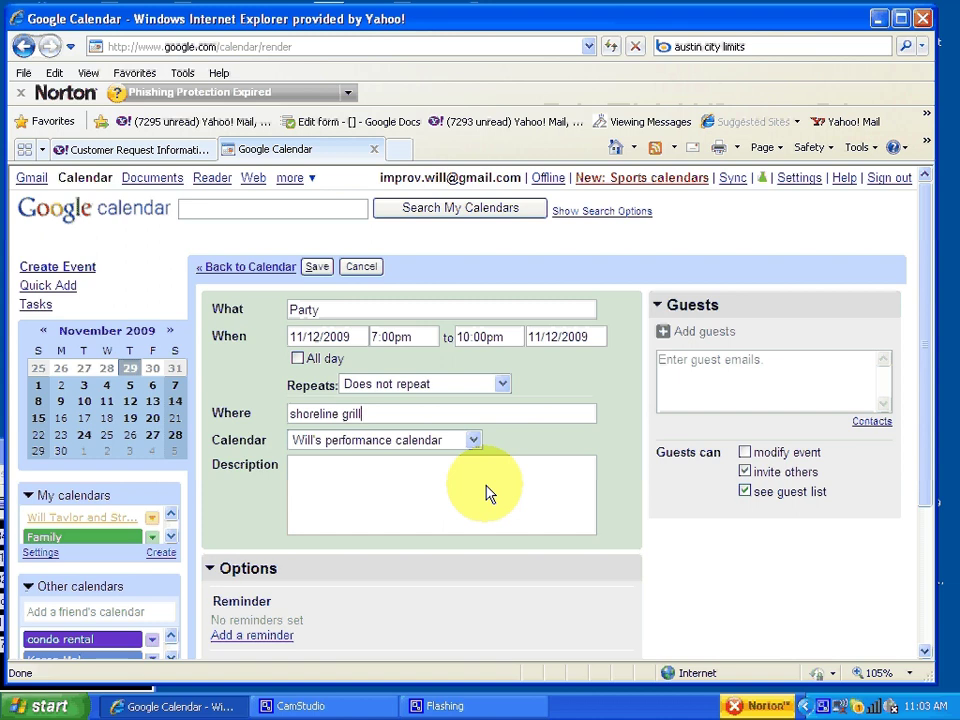
pyautogui.write('austin texas')
pyautogui.press('Tab')
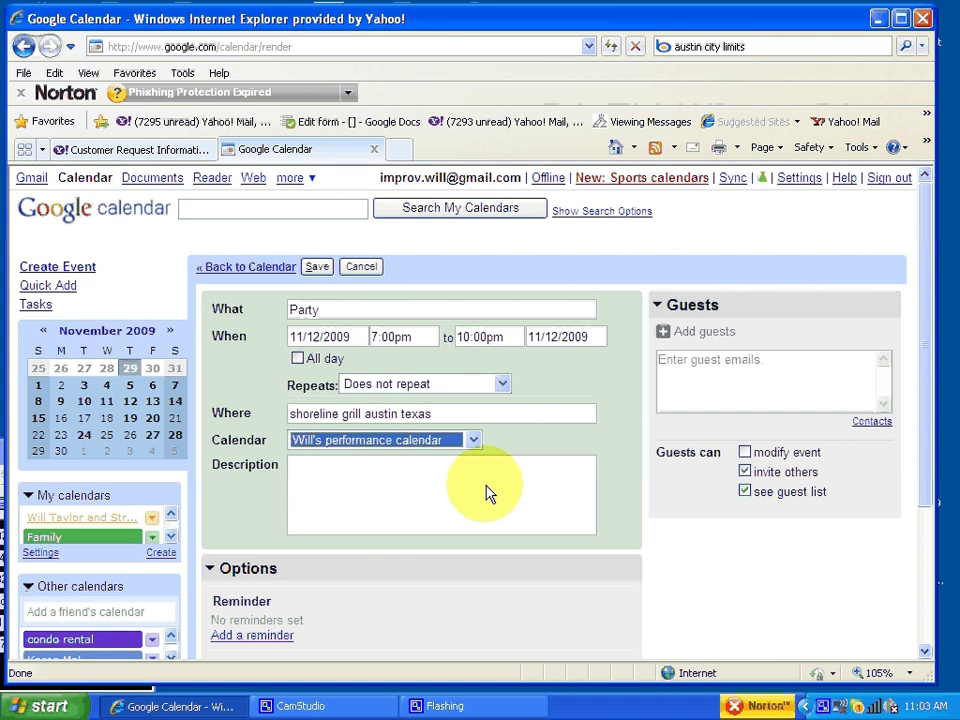
pyautogui.press('Tab')
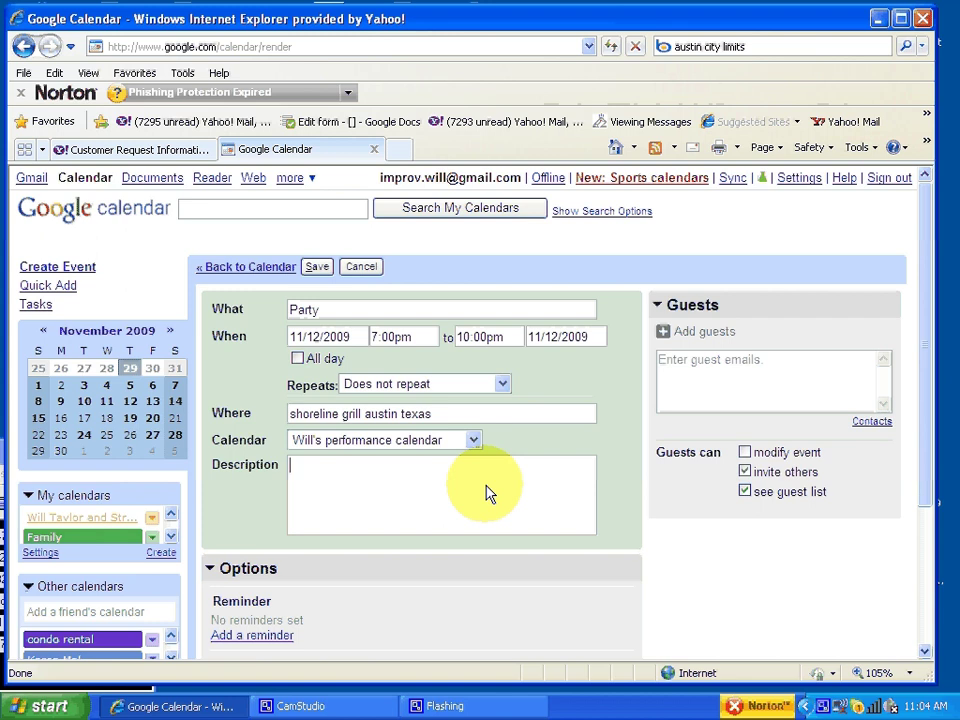
pyautogui.write('waiting for client')
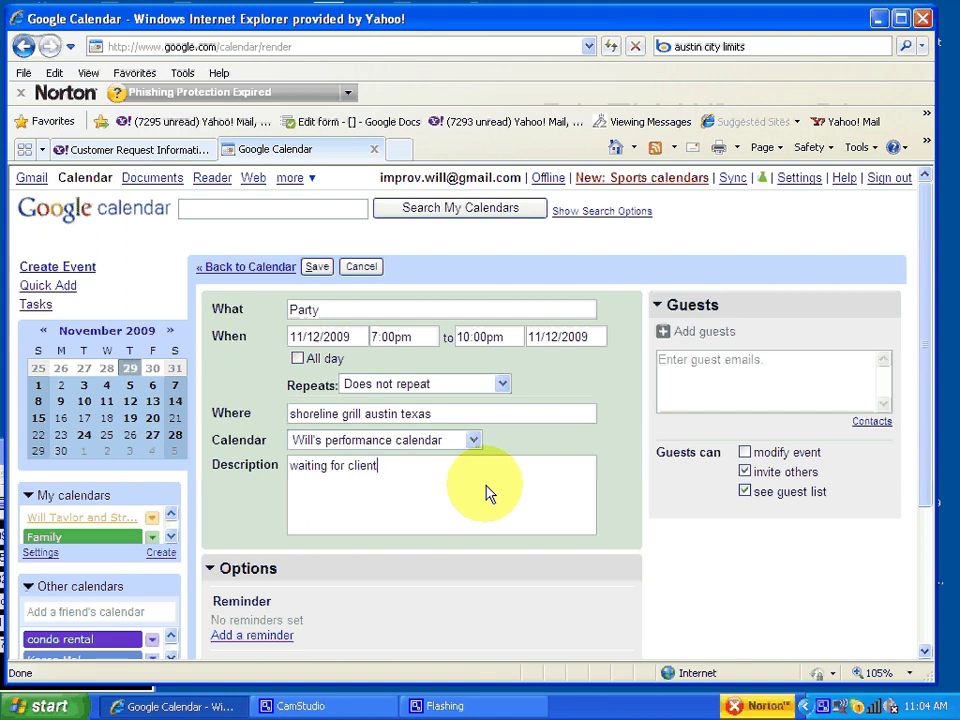
pyautogui.write(' to confirm details')
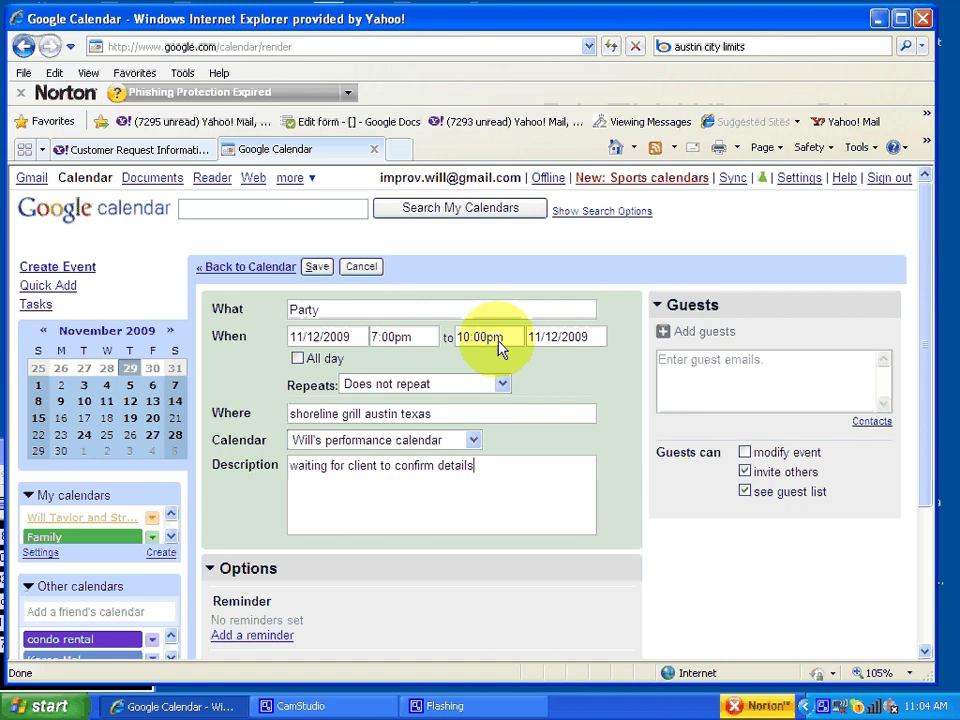
# Step: List guest names on separate new lines below the description text
pyautogui.click(535, 490)
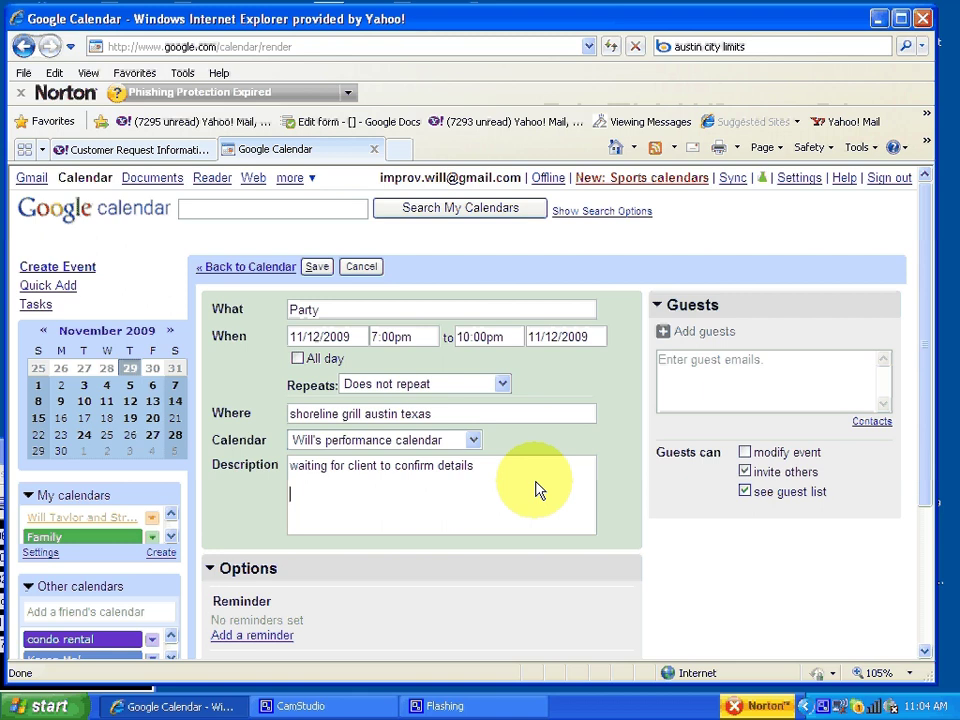
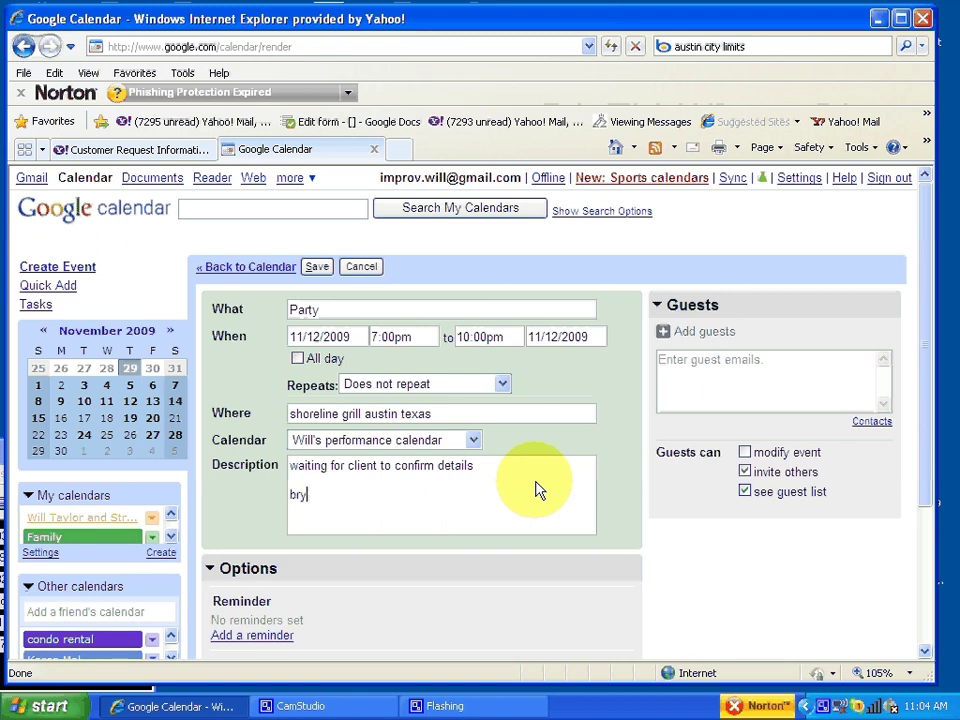
pyautogui.press('Return')
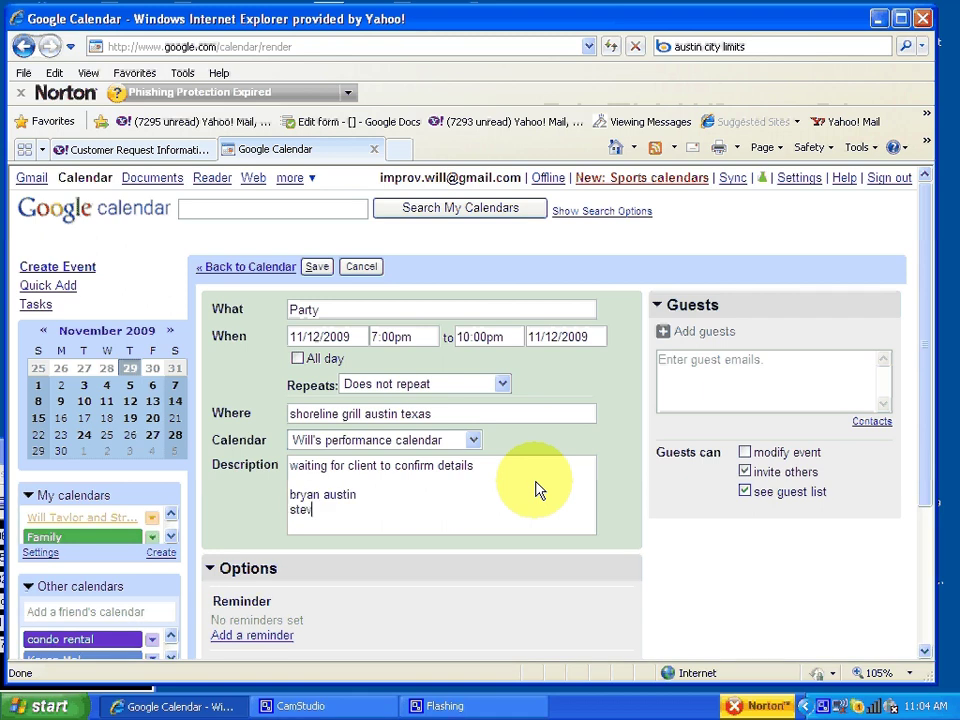
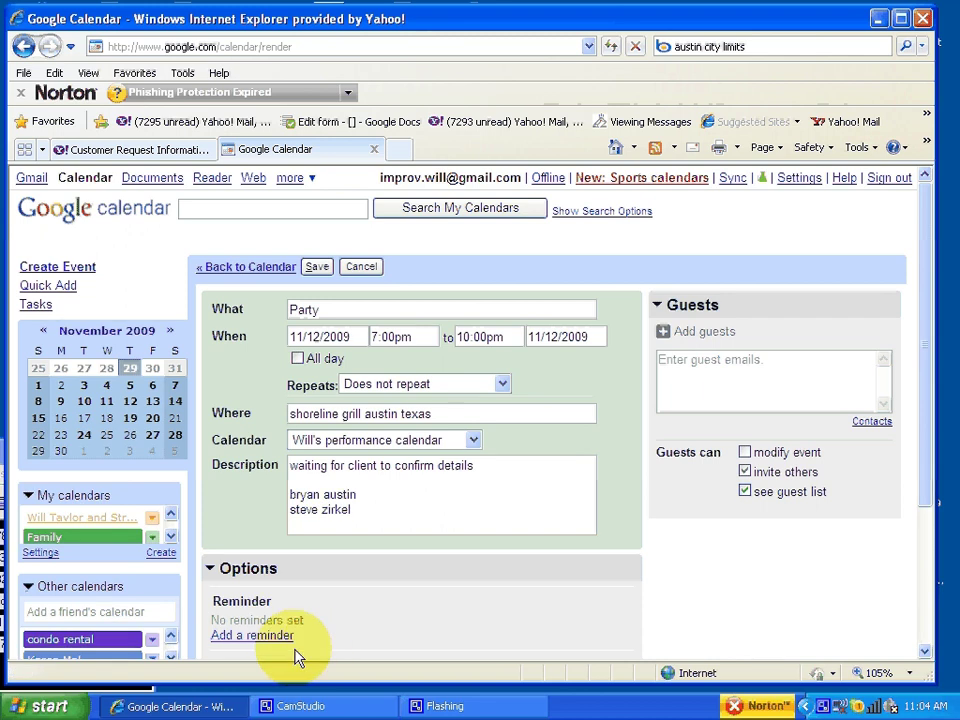
# Step: Retitle the event 'Party - tenative' and select the 'waiting for client' description line
pyautogui.click(322, 706)
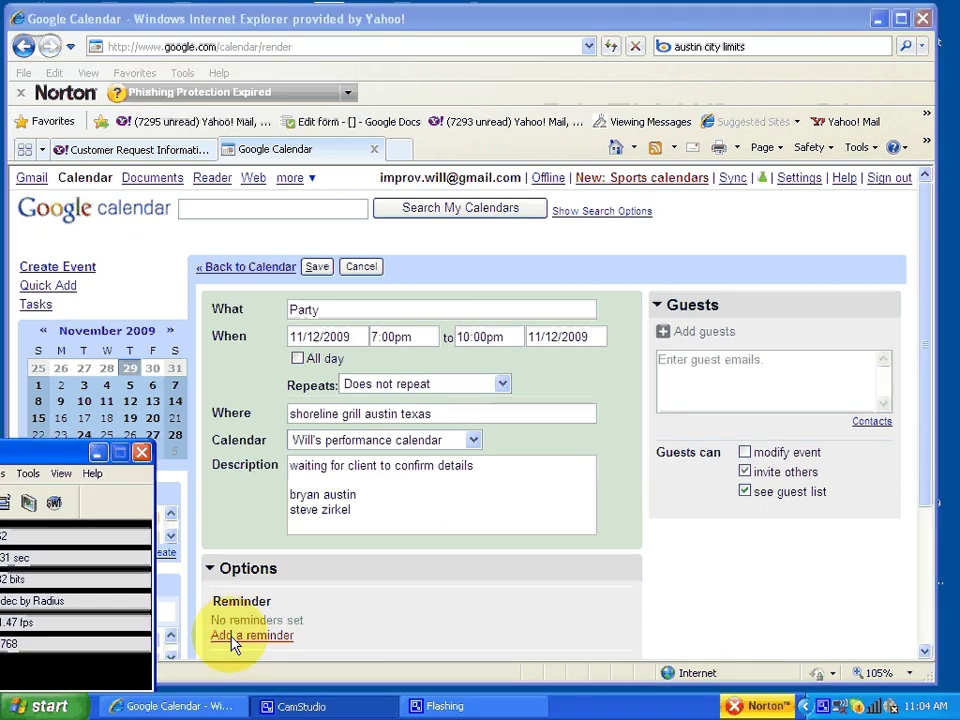
pyautogui.moveTo(40, 452); pyautogui.dragTo(240, 437)
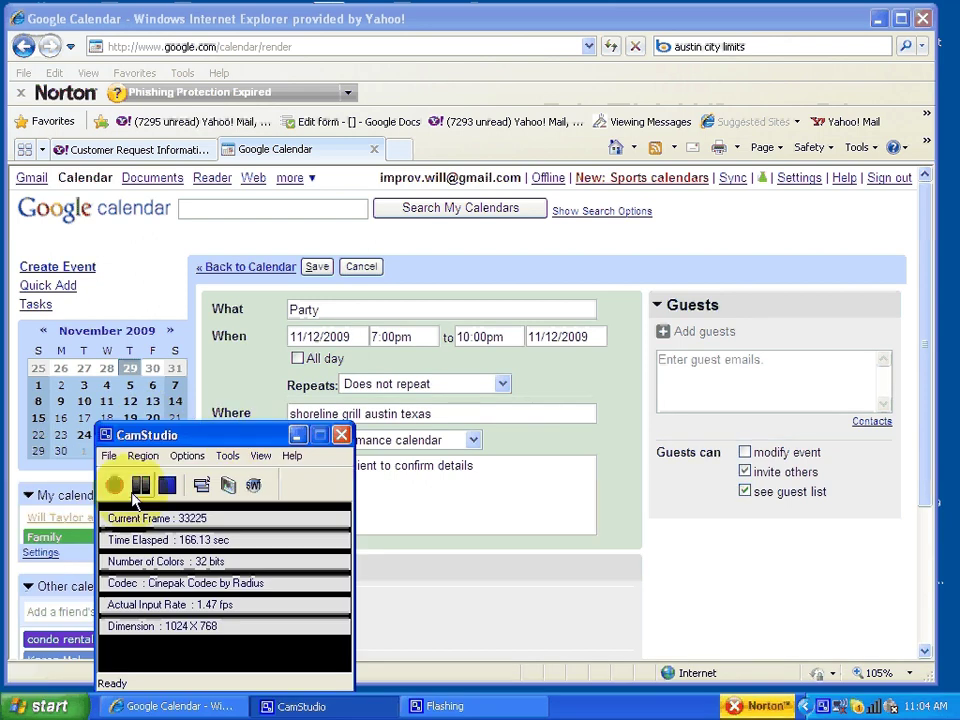
pyautogui.click(140, 485)
pyautogui.click(114, 485)
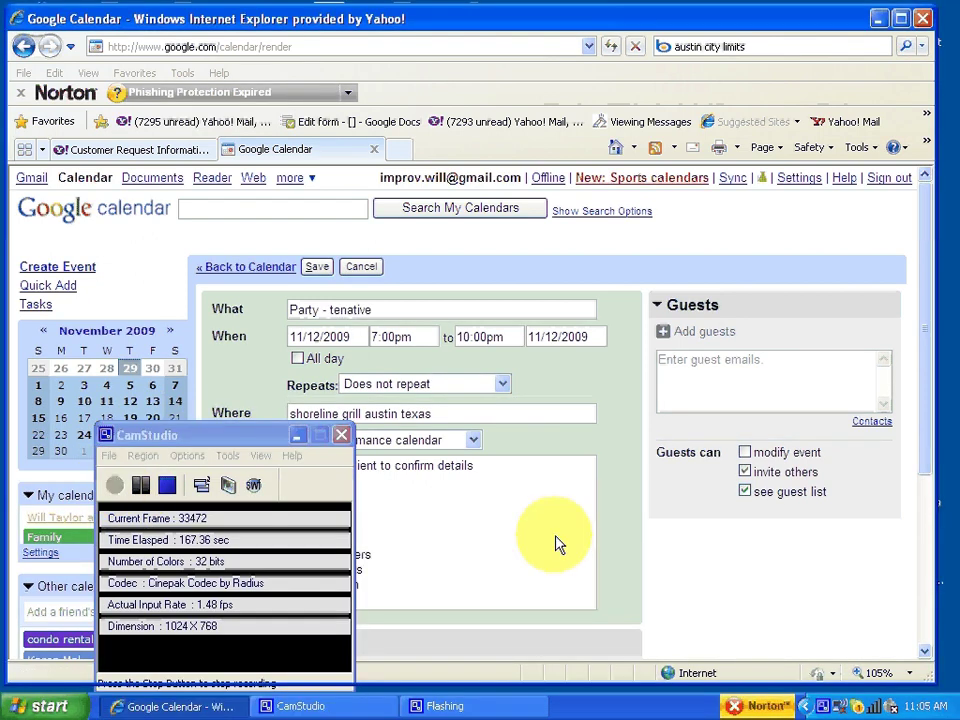
pyautogui.click(408, 605)
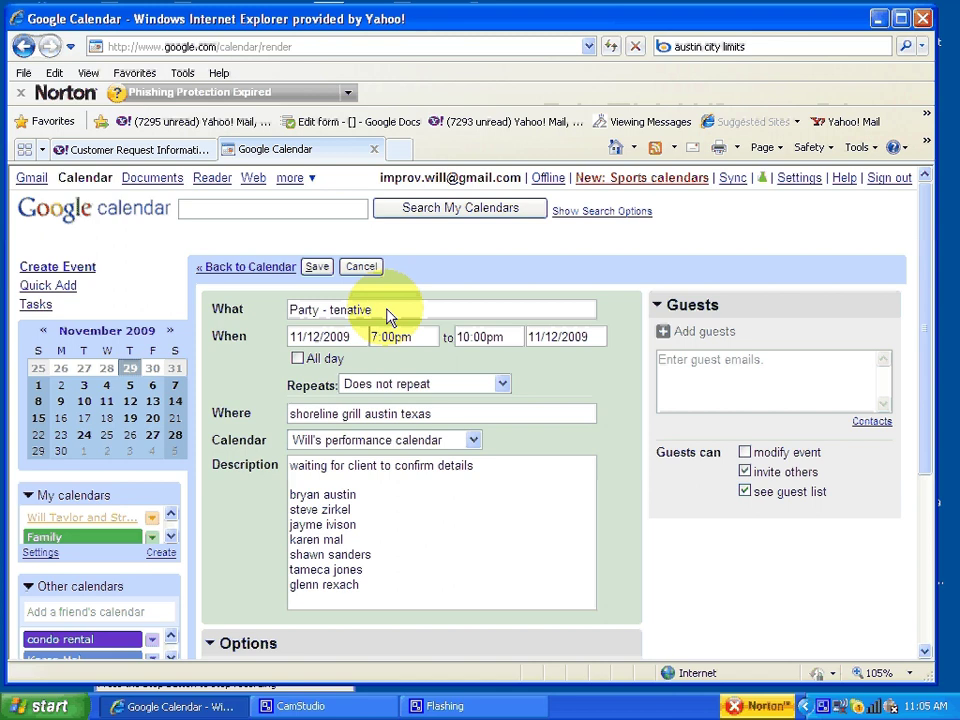
pyautogui.moveTo(272, 480); pyautogui.dragTo(491, 480)
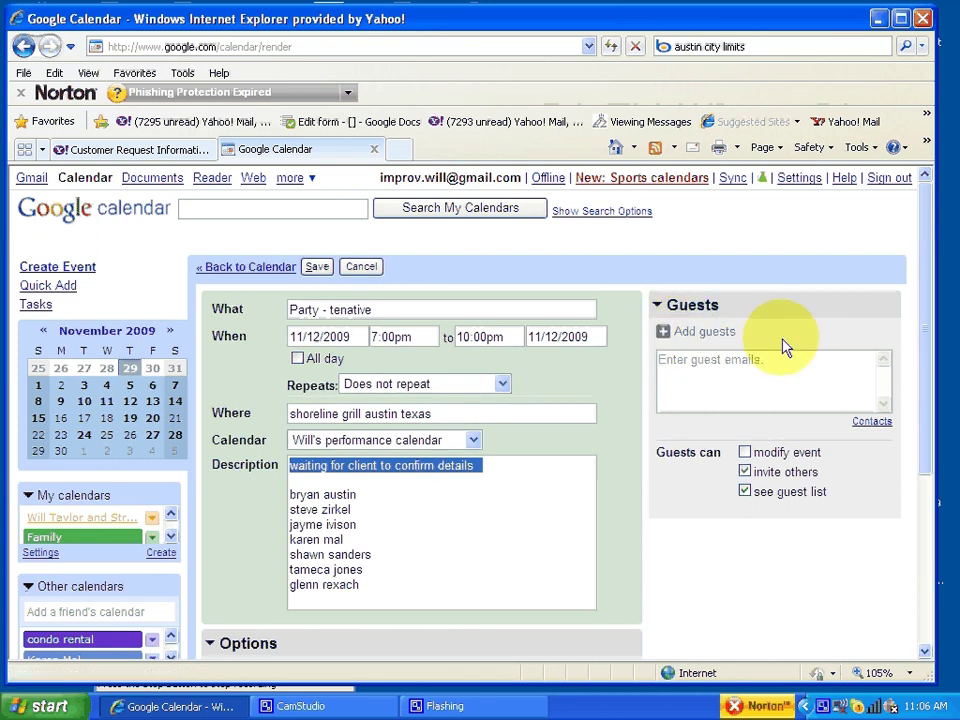
# Step: Add the described guests to the guest list, picking each matching contact from autocomplete
pyautogui.click(730, 390)
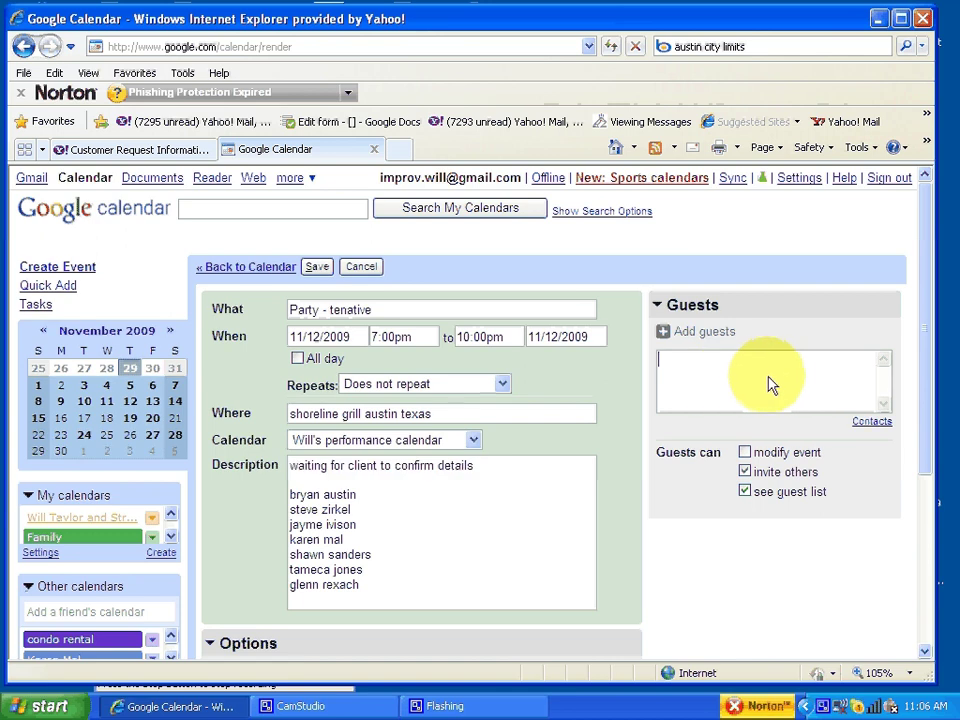
pyautogui.write('br')
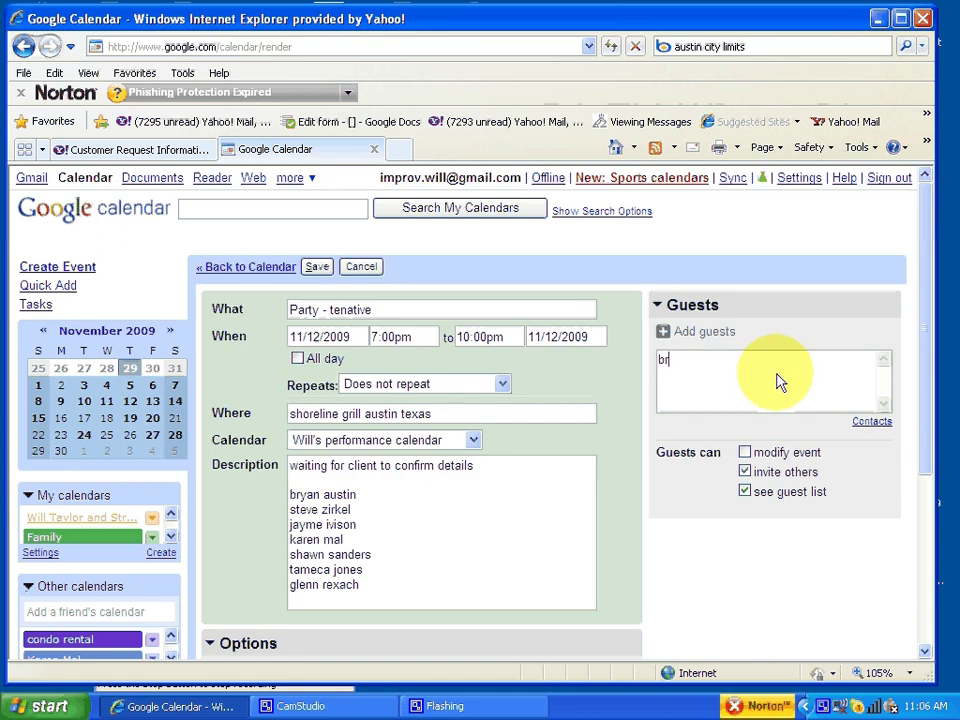
pyautogui.write('yan')
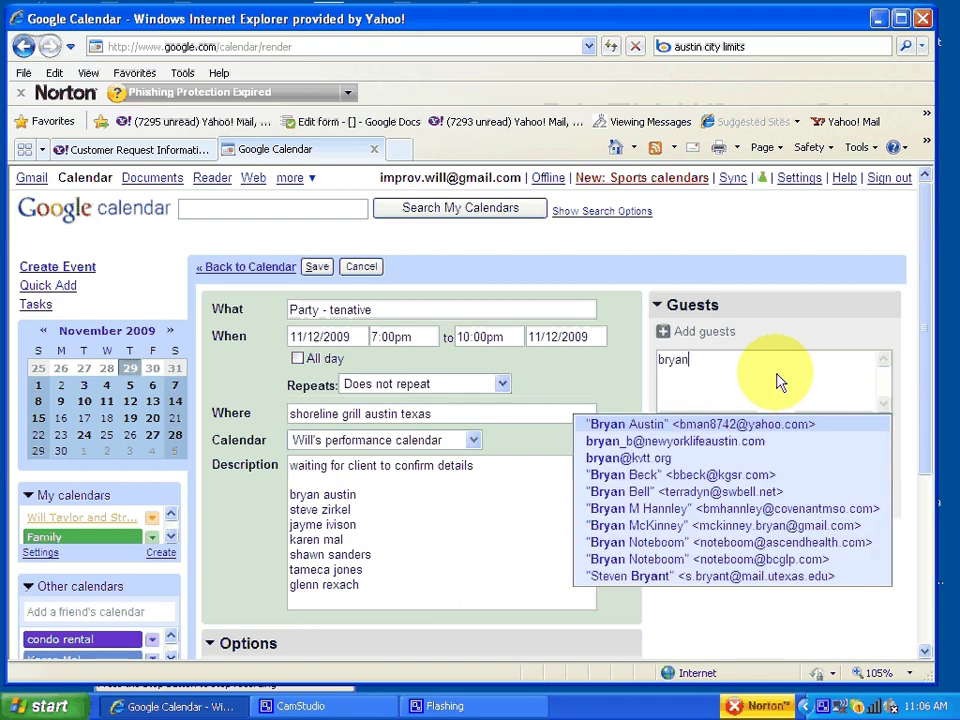
pyautogui.click(736, 423)
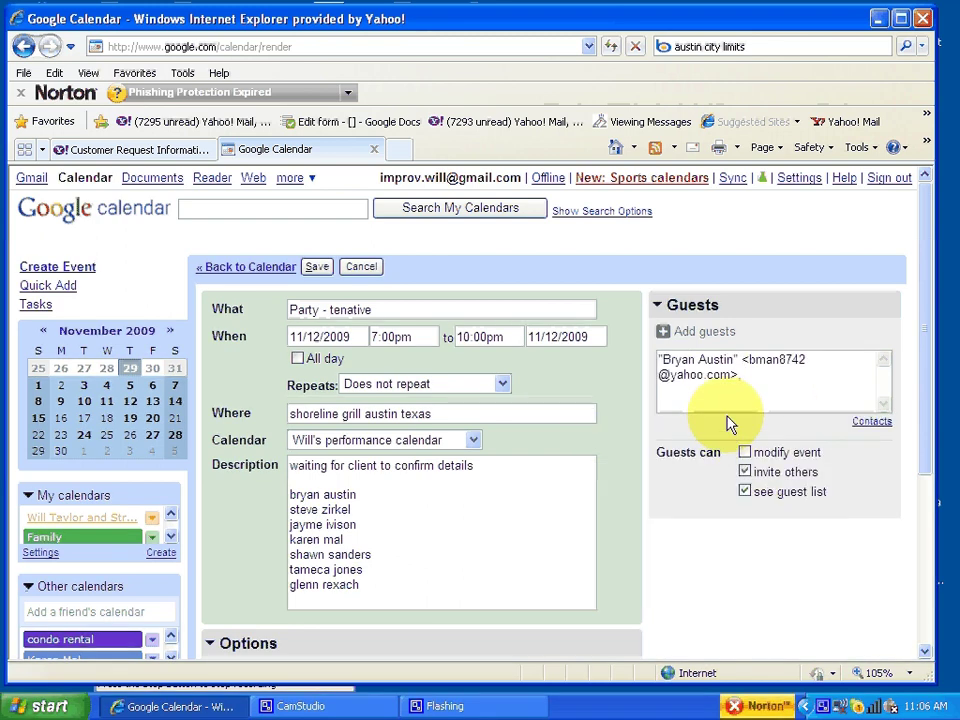
pyautogui.write('ste')
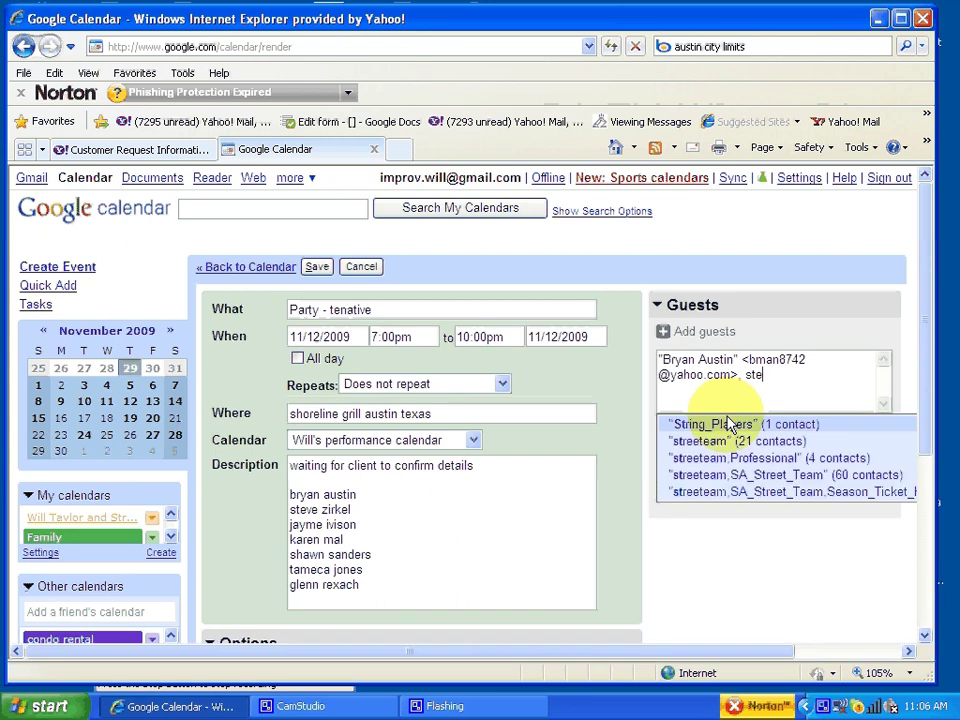
pyautogui.write('ve')
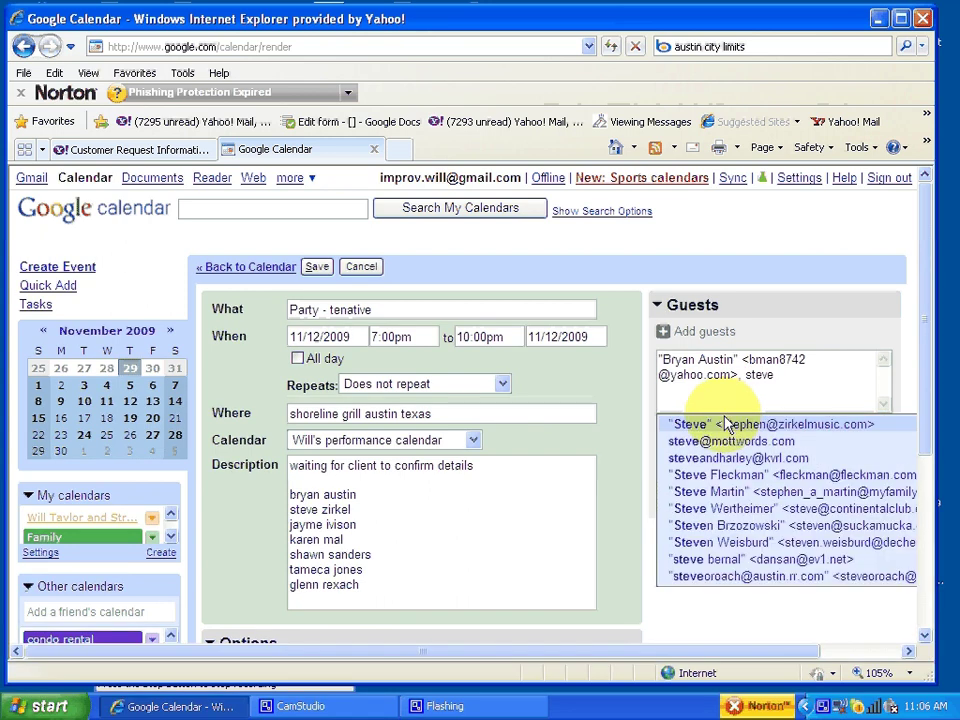
pyautogui.click(728, 424)
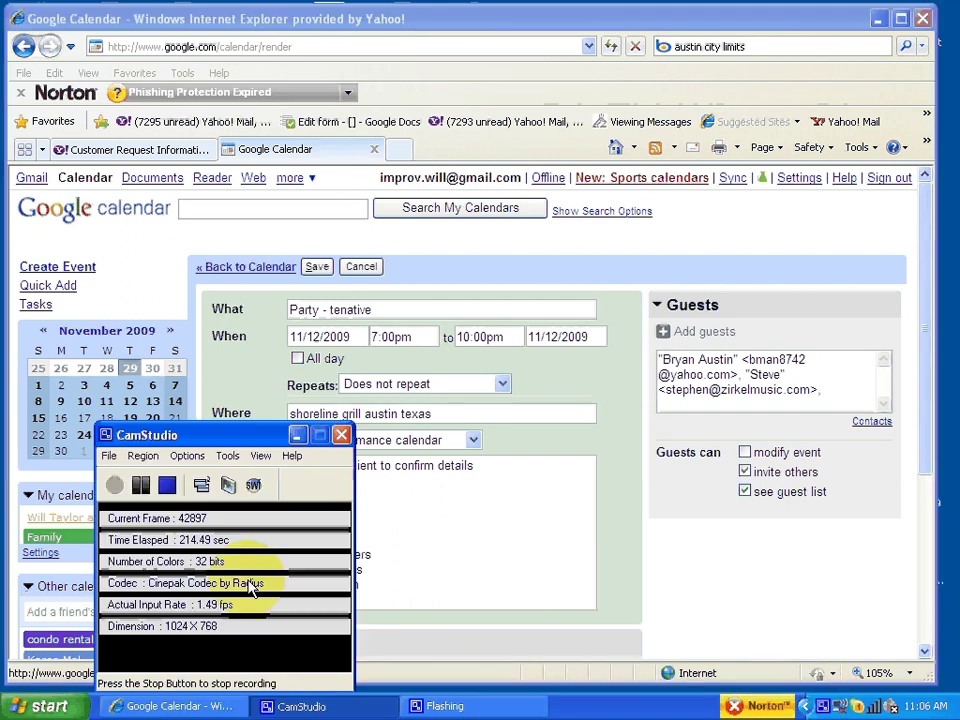
pyautogui.click(285, 706)
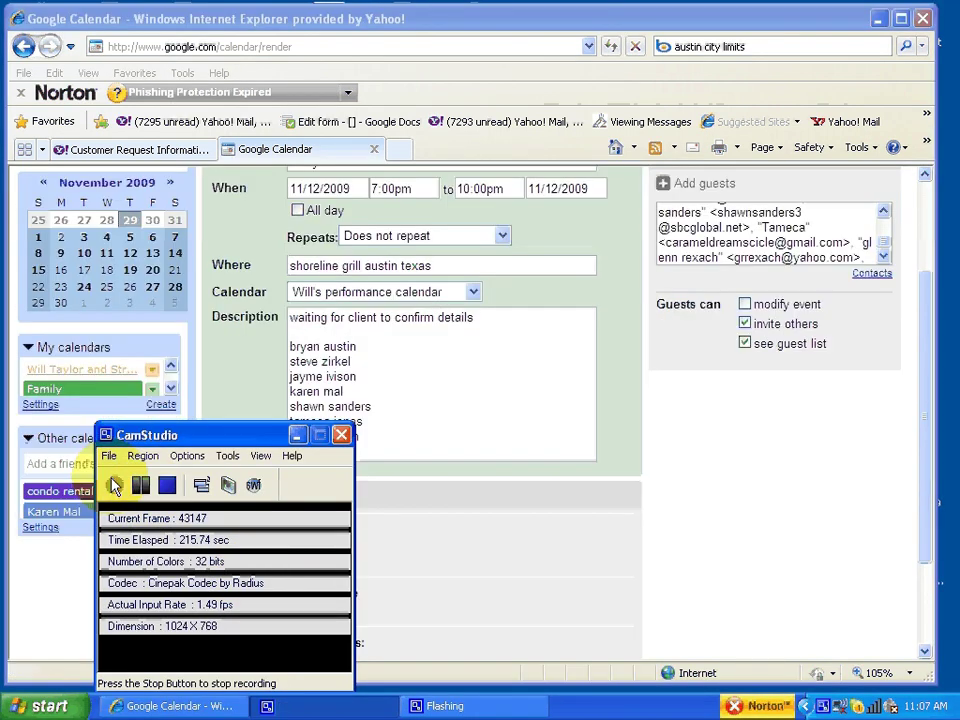
pyautogui.click(523, 388)
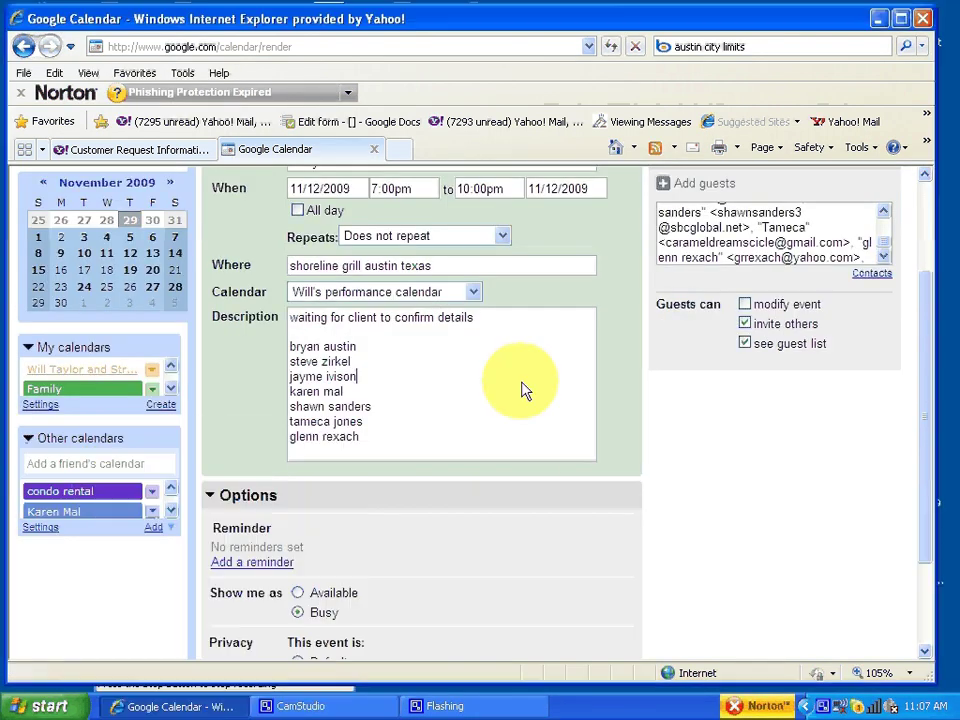
pyautogui.scroll(1, 724, 235)
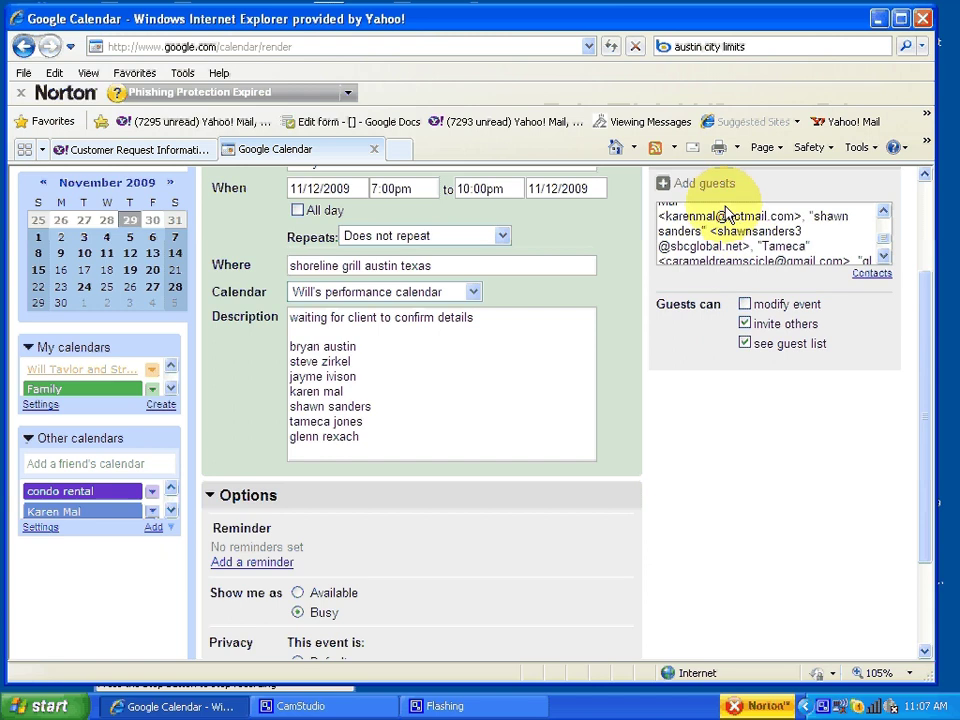
pyautogui.click(924, 175)
pyautogui.click(925, 177)
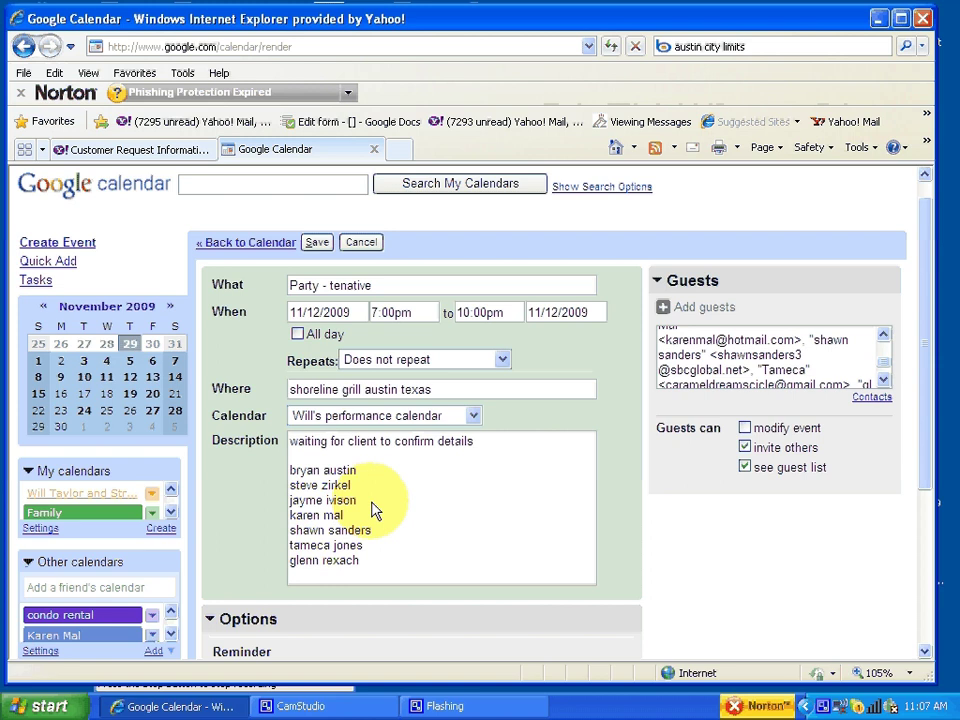
pyautogui.write('yes')
pyautogui.press('BackSpace')
pyautogui.press('BackSpace')
pyautogui.press('BackSpace')
pyautogui.press('BackSpace')
pyautogui.click(316, 244)
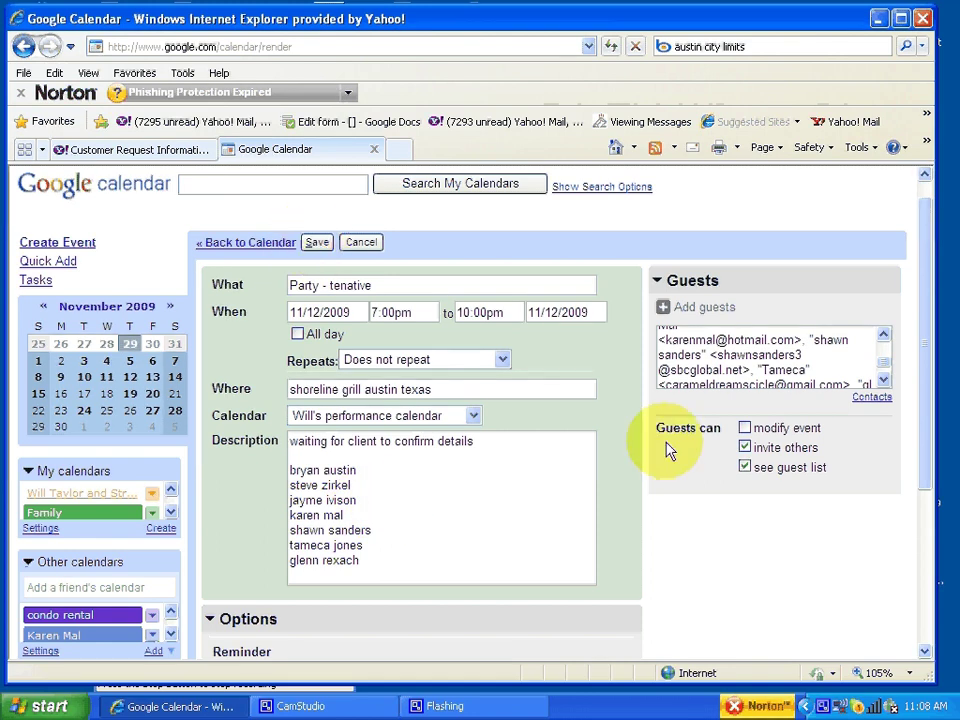
pyautogui.scroll(-3, 647, 460)
pyautogui.scroll(2, 647, 450)
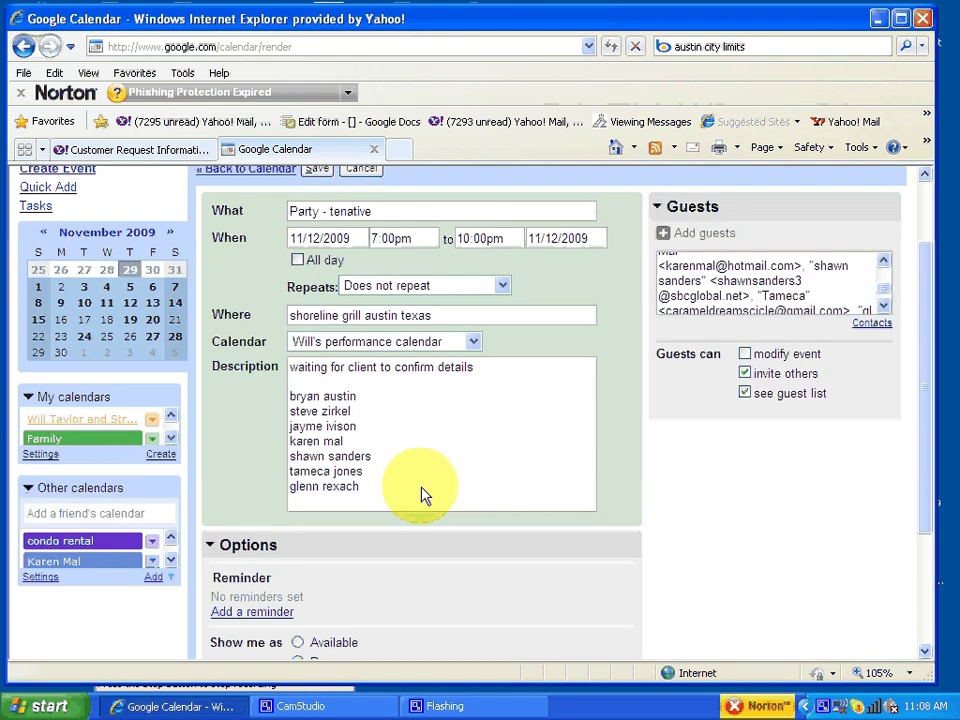
pyautogui.scroll(1, 420, 488)
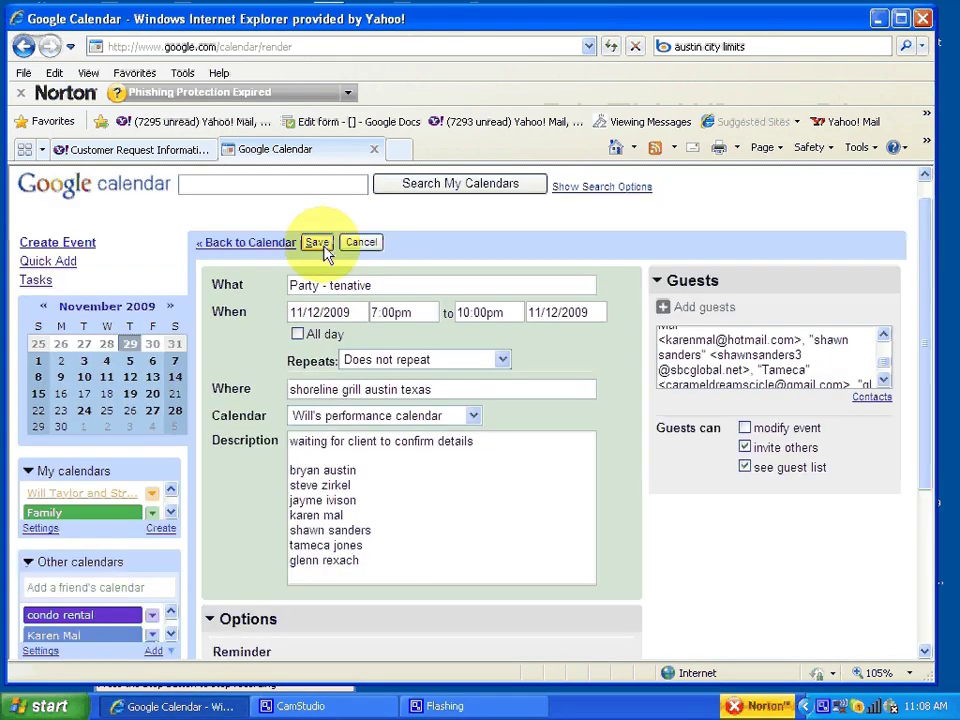
# Step: Save the party, sending invitations to guests, then reopen it from Nov 12's '+2 more' list for editing
pyautogui.click(317, 242)
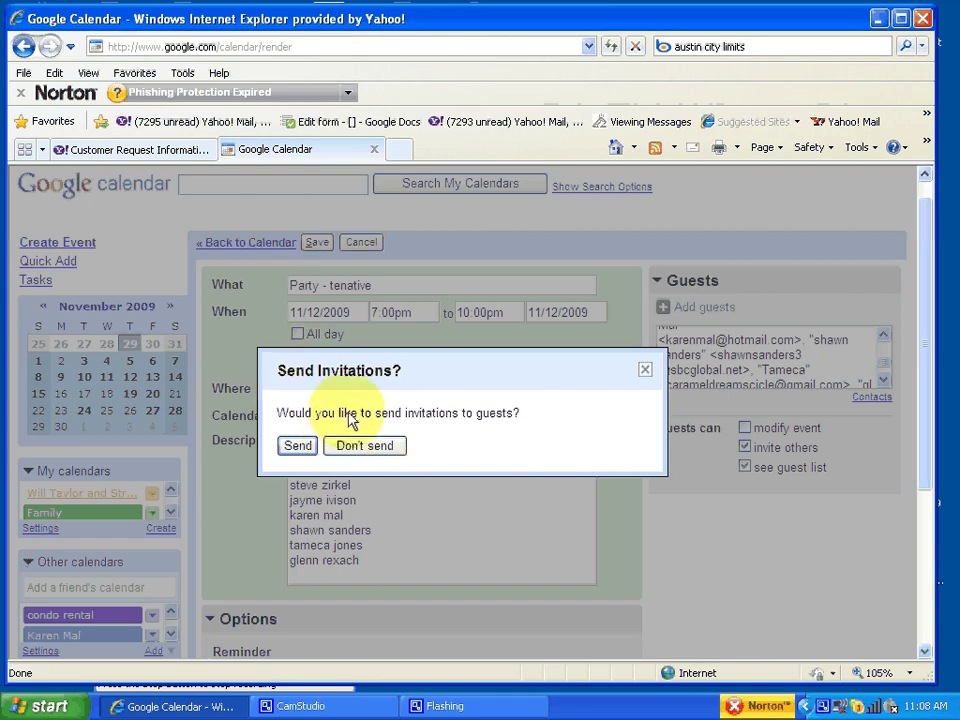
pyautogui.click(299, 446)
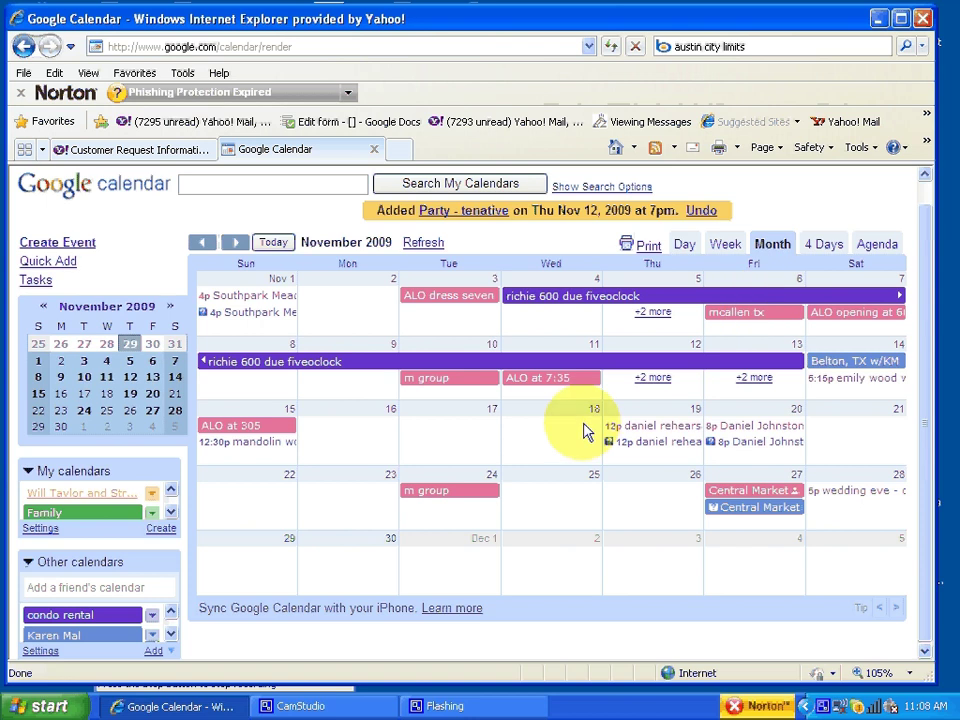
pyautogui.click(654, 380)
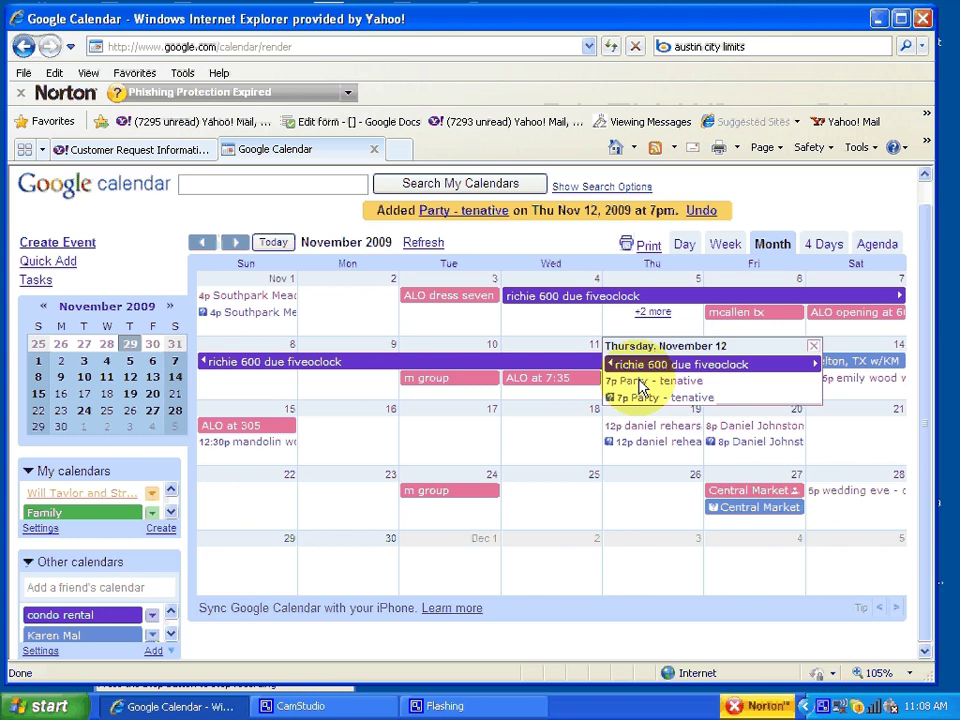
pyautogui.click(652, 385)
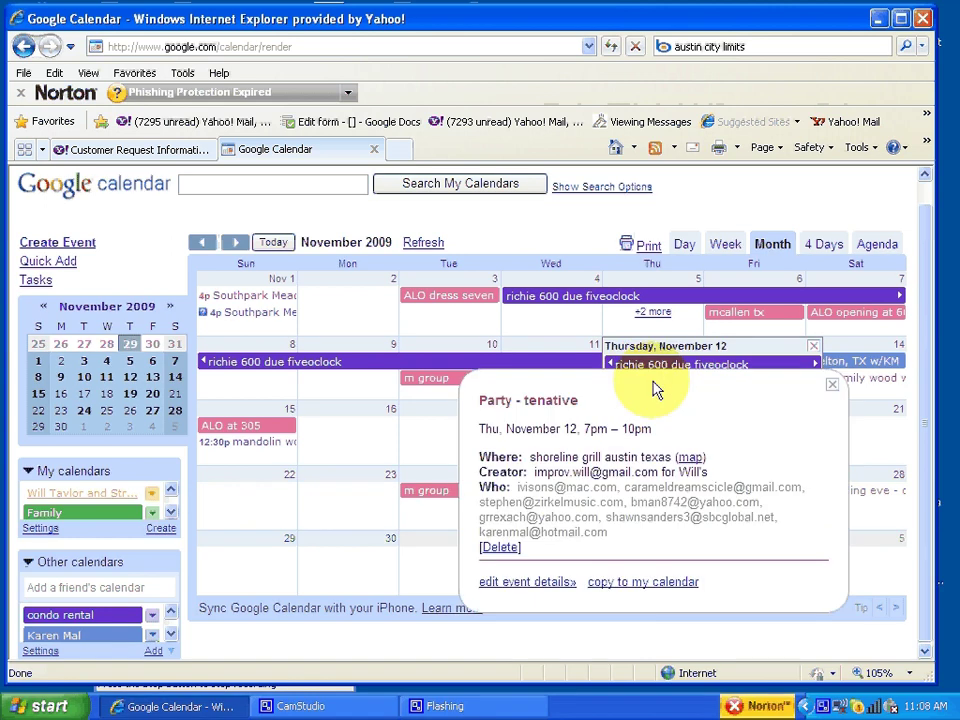
pyautogui.click(528, 582)
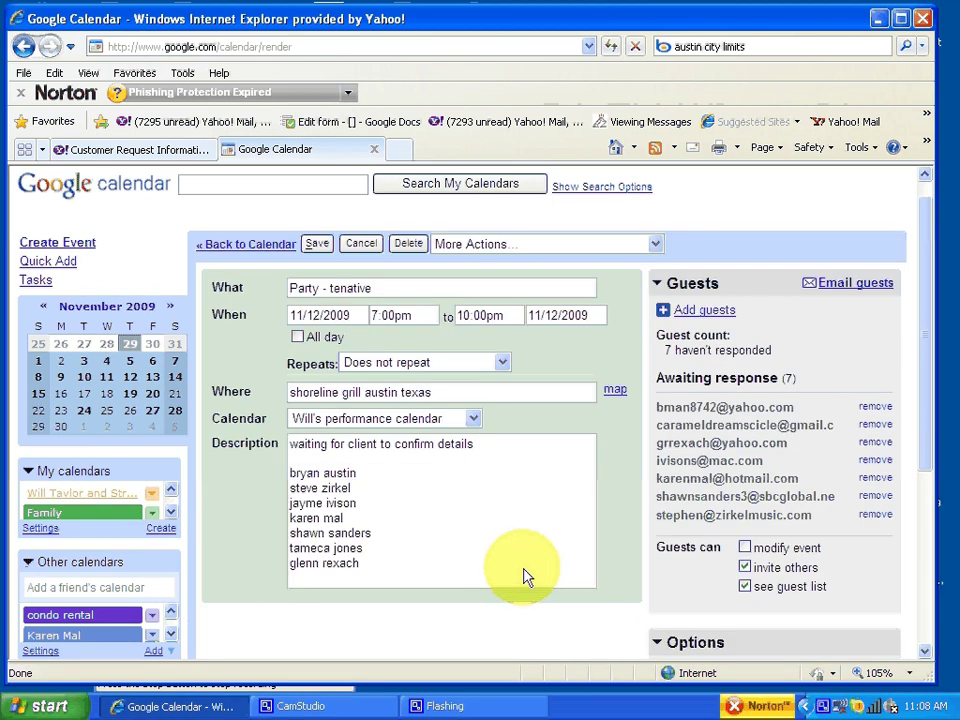
# Step: Add 'no' after the first guest's name in the description and save without notifying guests
pyautogui.click(455, 481)
pyautogui.write('no')
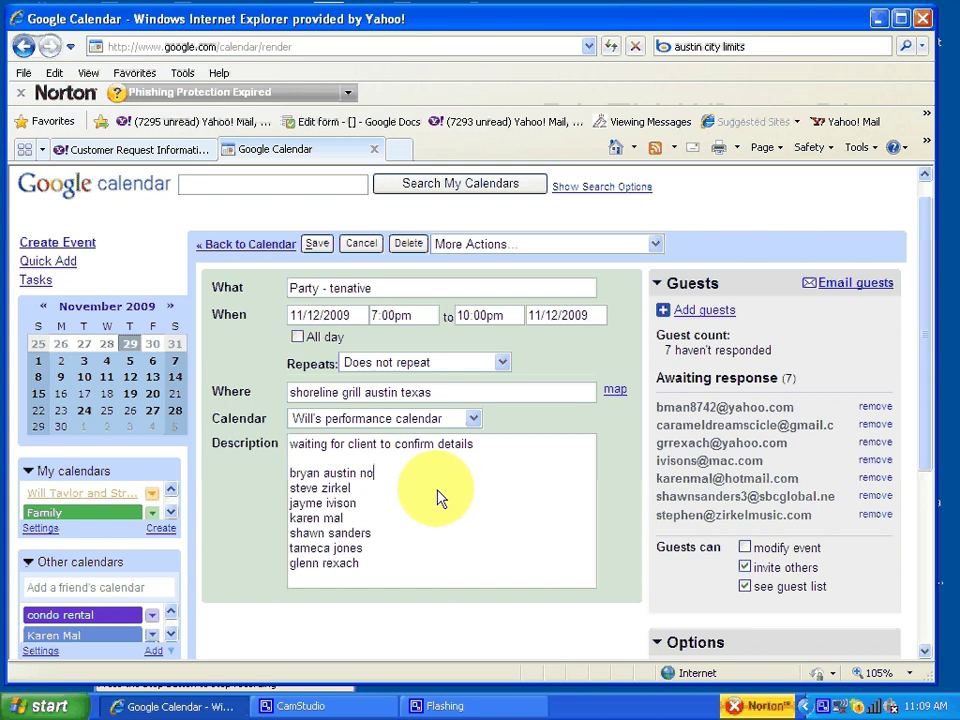
pyautogui.click(318, 246)
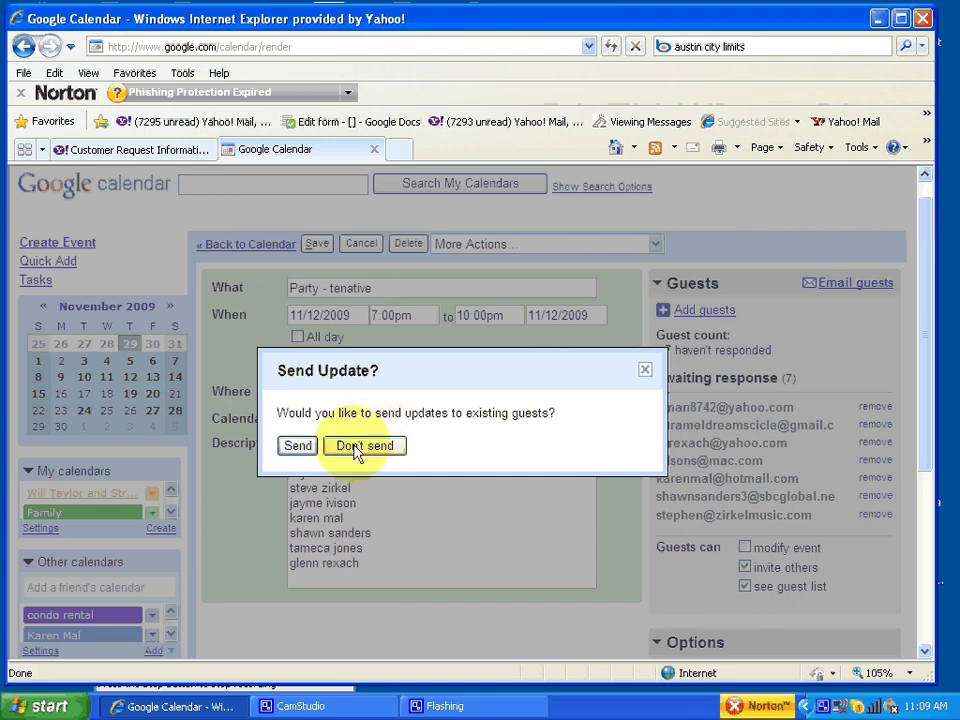
pyautogui.click(358, 450)
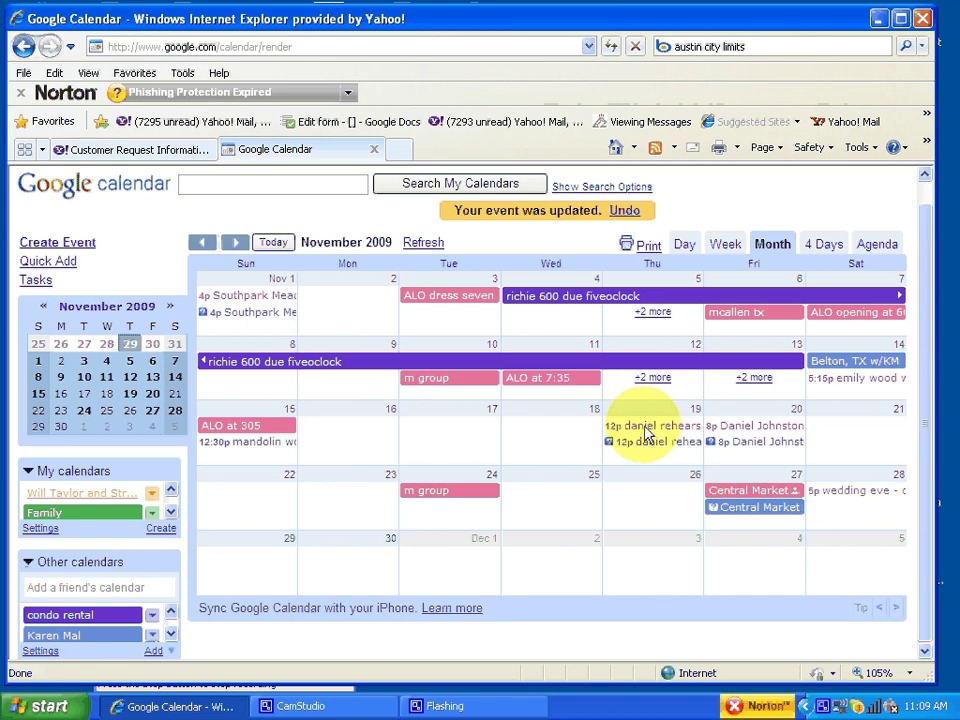
# Step: Reopen Party - tenative from Nov 12's '+2 more' list in full edit mode
pyautogui.click(655, 384)
pyautogui.click(643, 394)
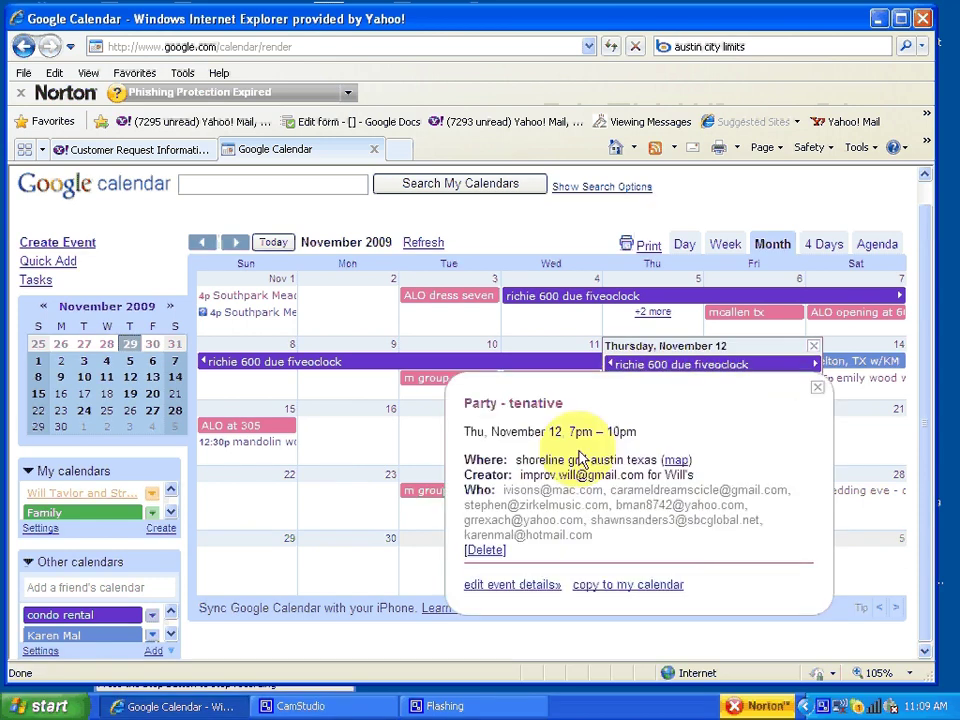
pyautogui.click(514, 586)
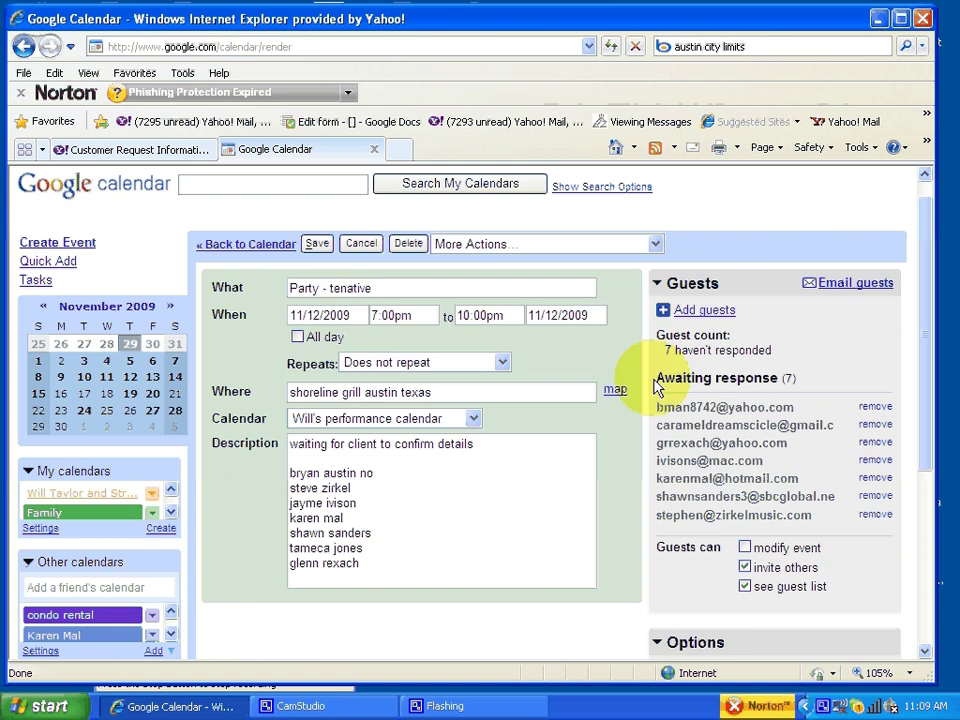
# Step: Add one more guest from the contact suggestions and save the event
pyautogui.click(720, 310)
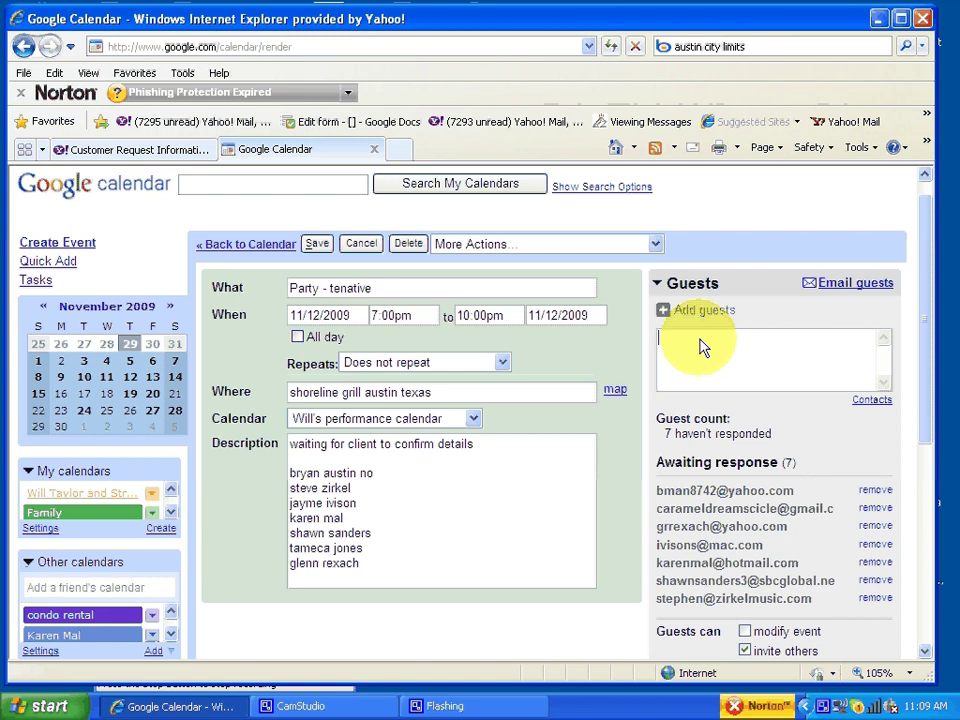
pyautogui.write('r')
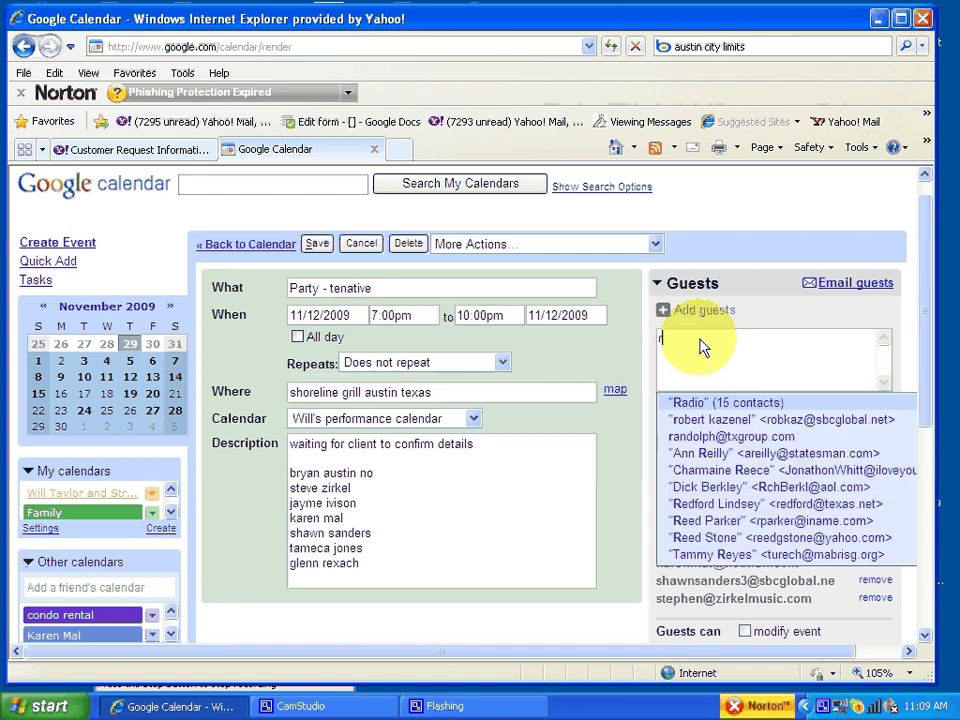
pyautogui.write('ob')
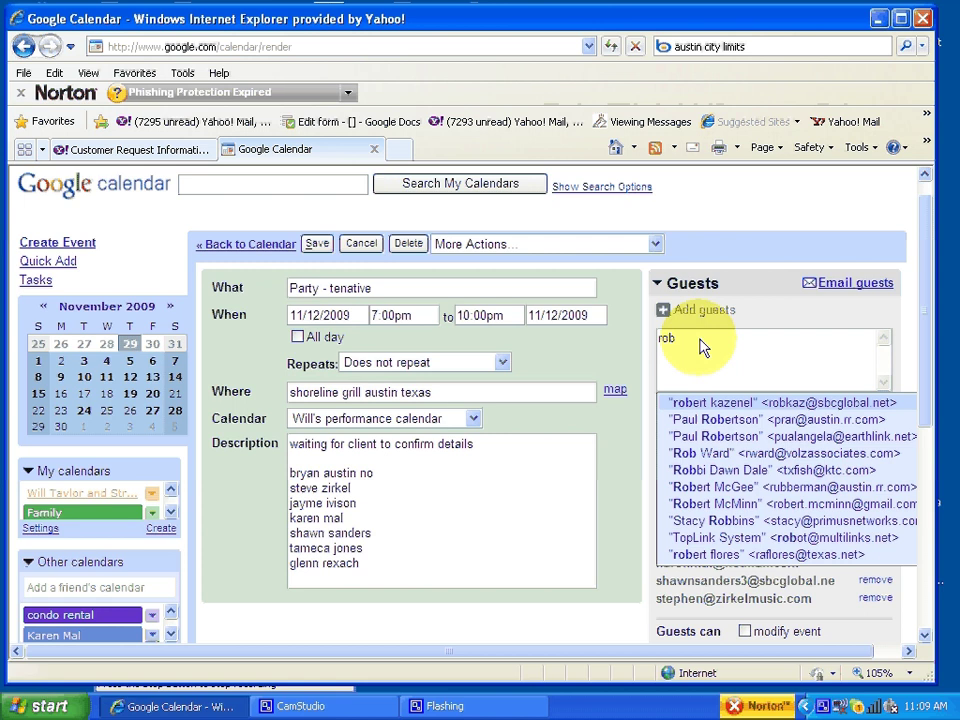
pyautogui.click(698, 401)
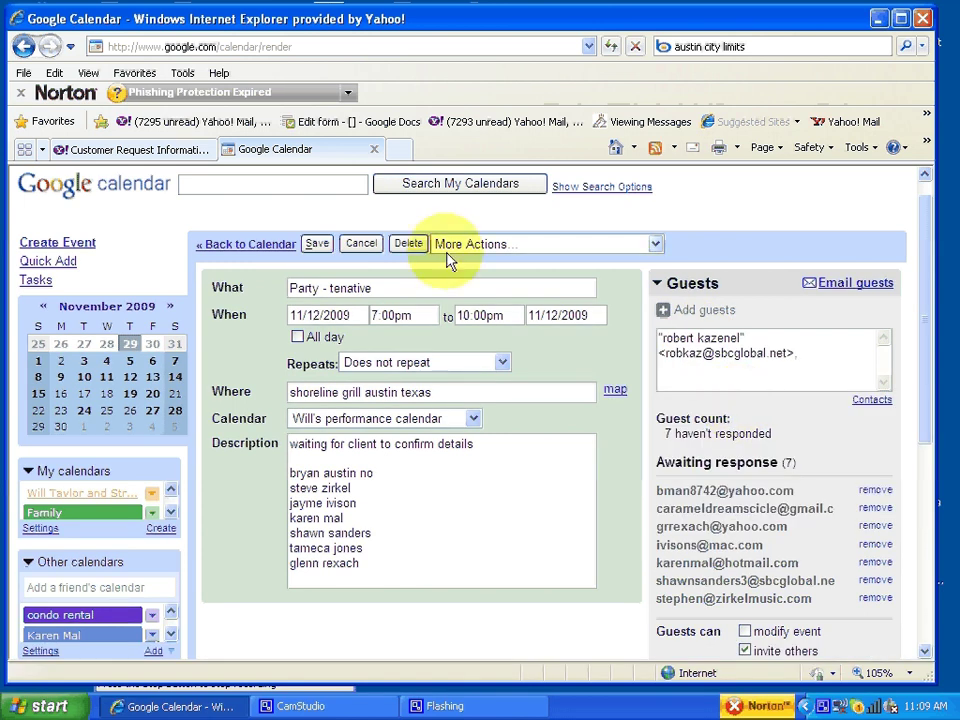
pyautogui.click(316, 245)
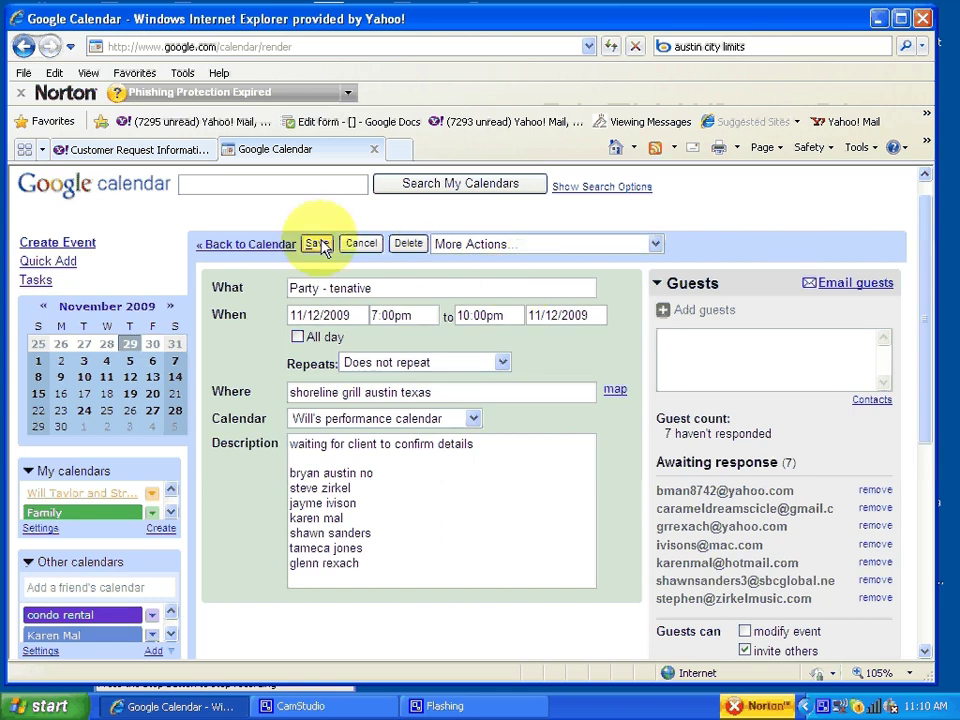
pyautogui.click(318, 245)
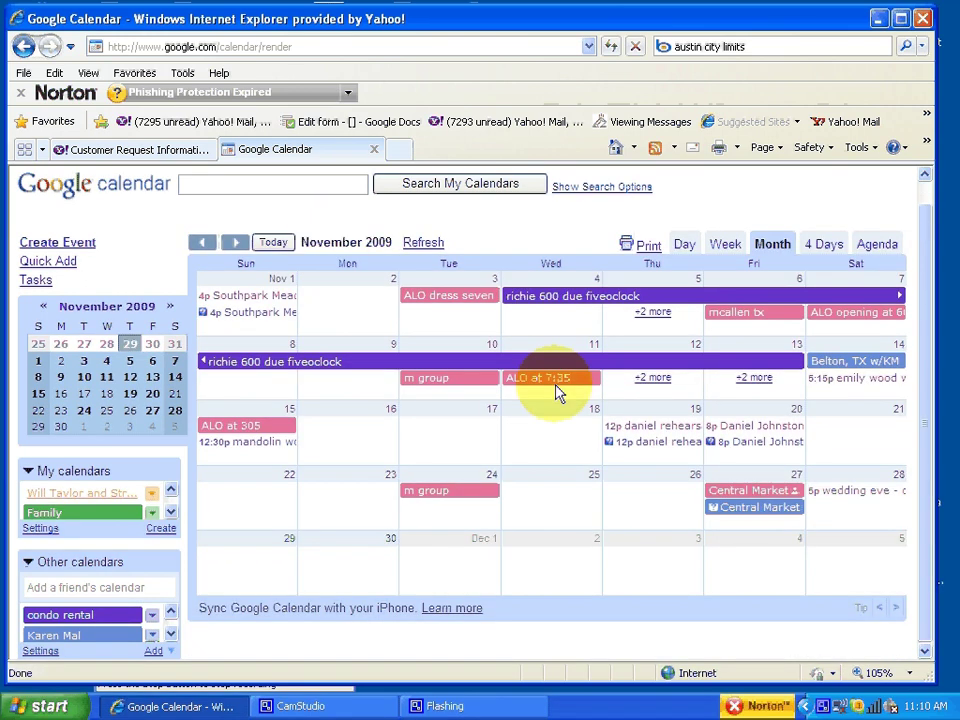